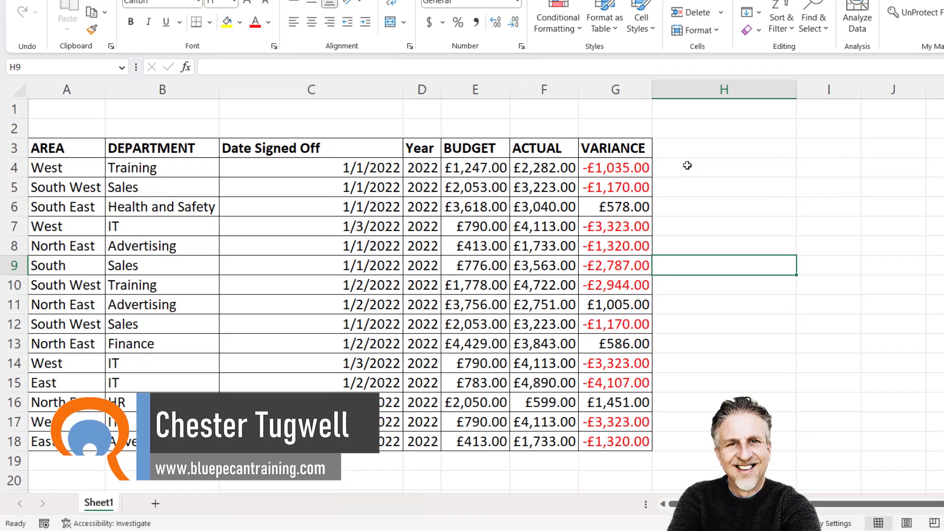
# Enter =CONCAT(A4:G4) in H4 to join row 4's values into one string.
pyautogui.click(606, 213)
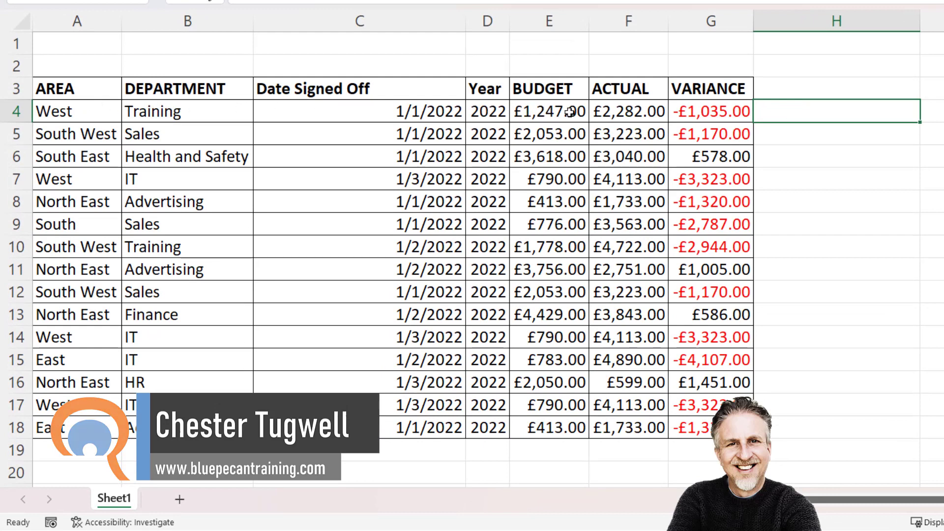
pyautogui.write('=co')
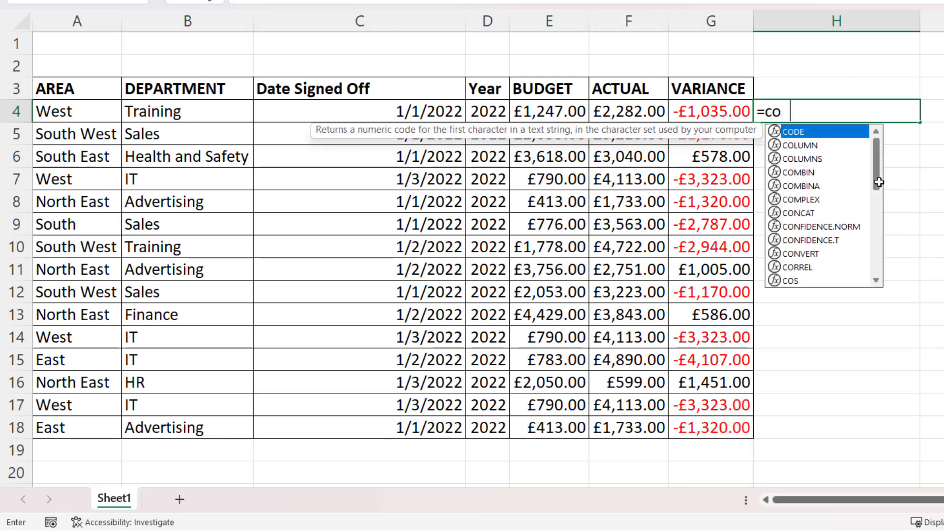
pyautogui.write('nc')
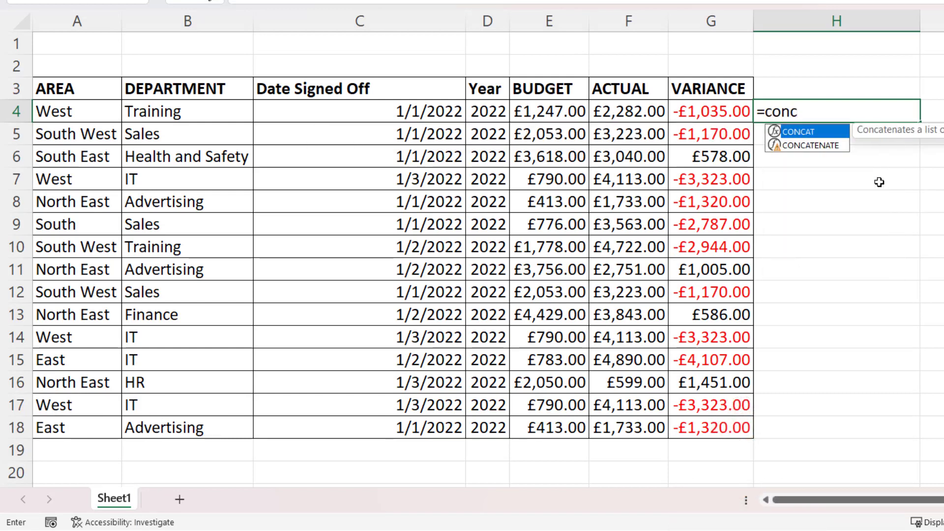
pyautogui.doubleClick(804, 131)
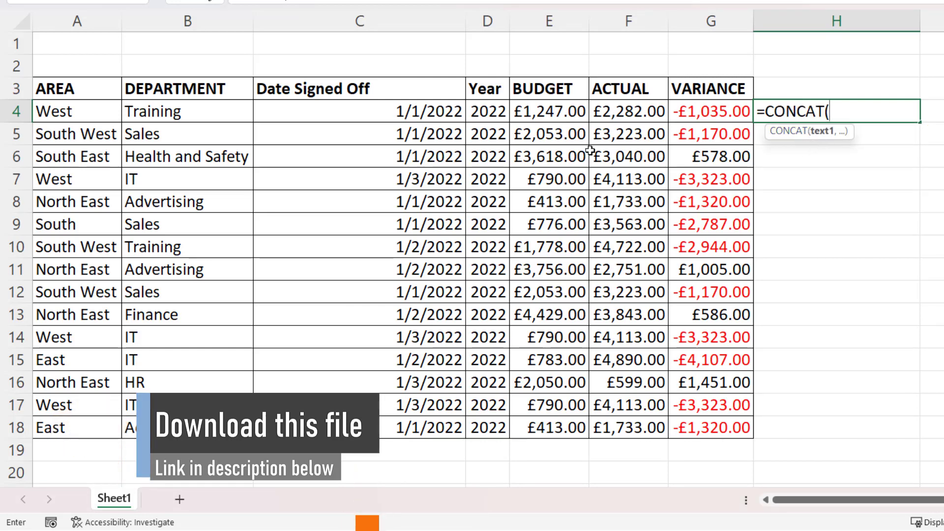
pyautogui.moveTo(69, 111); pyautogui.dragTo(717, 111)
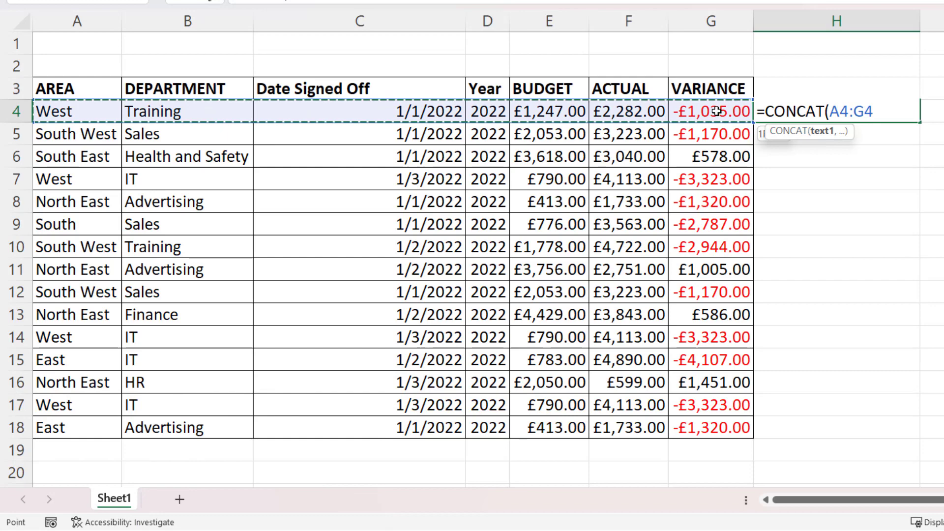
pyautogui.write(')')
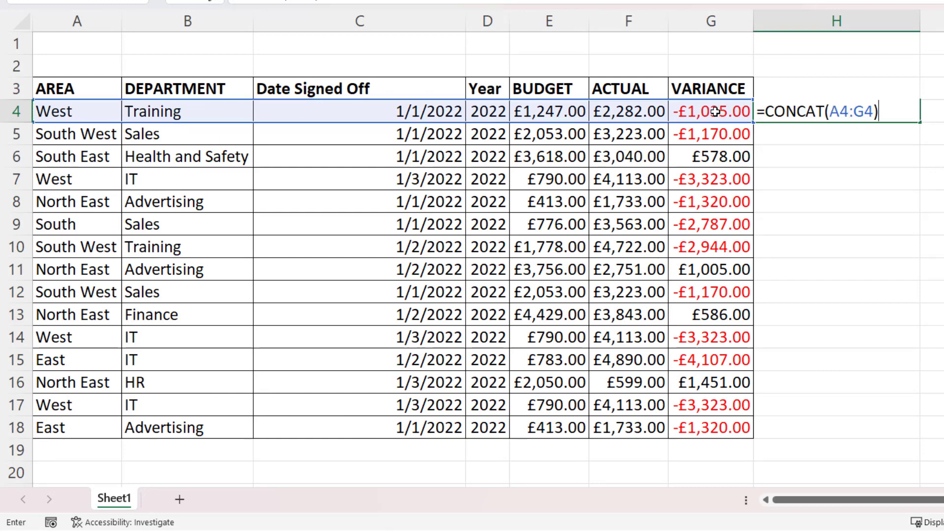
pyautogui.press('Return')
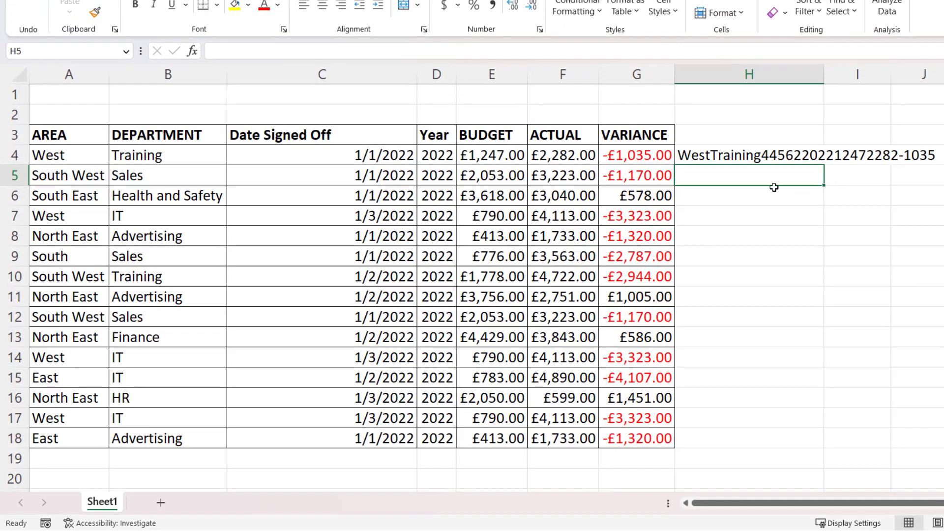
# Rewrite H4 as =CONCATENATE, starting with the A4, B4 and C4 references.
pyautogui.click(723, 157)
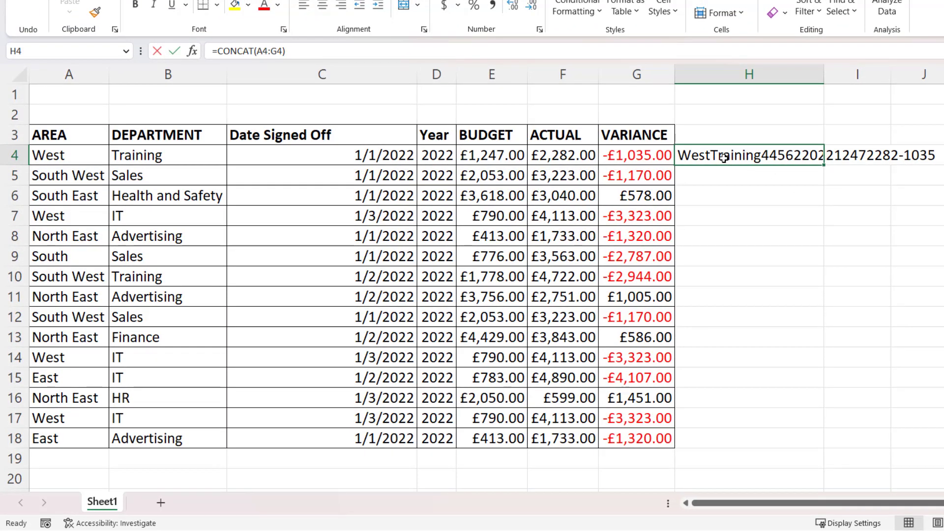
pyautogui.write('=con')
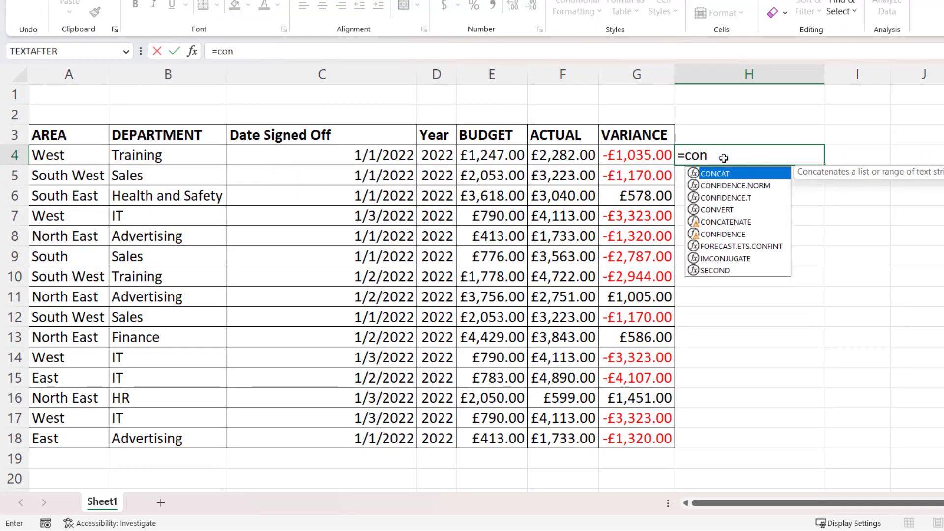
pyautogui.write('c')
pyautogui.doubleClick(717, 186)
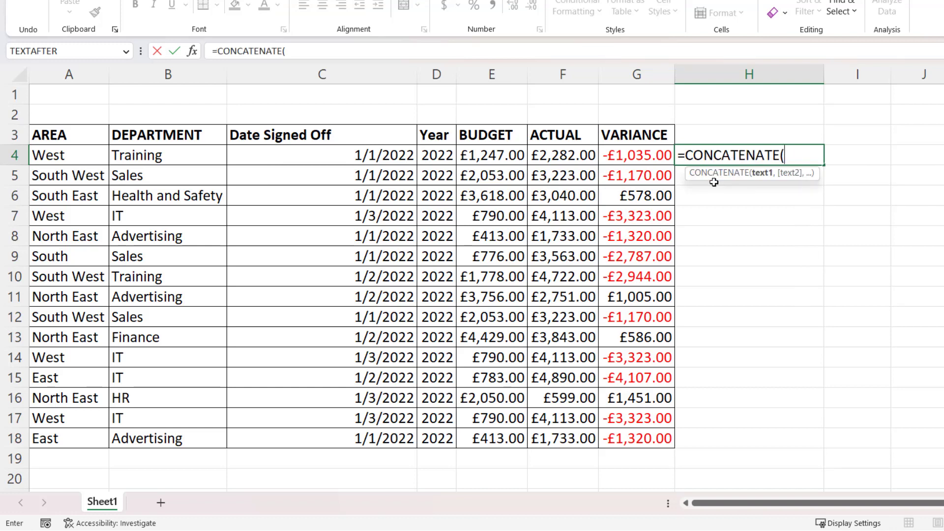
pyautogui.click(57, 157)
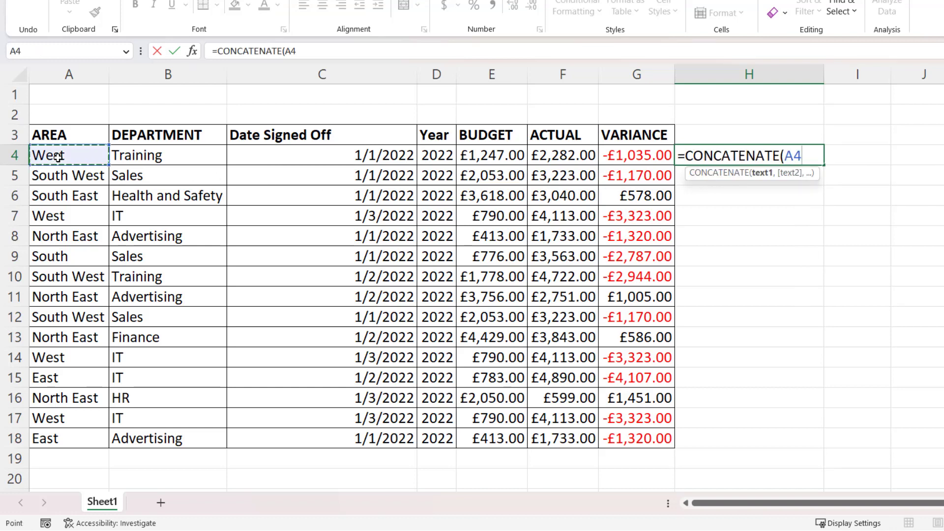
pyautogui.write(',')
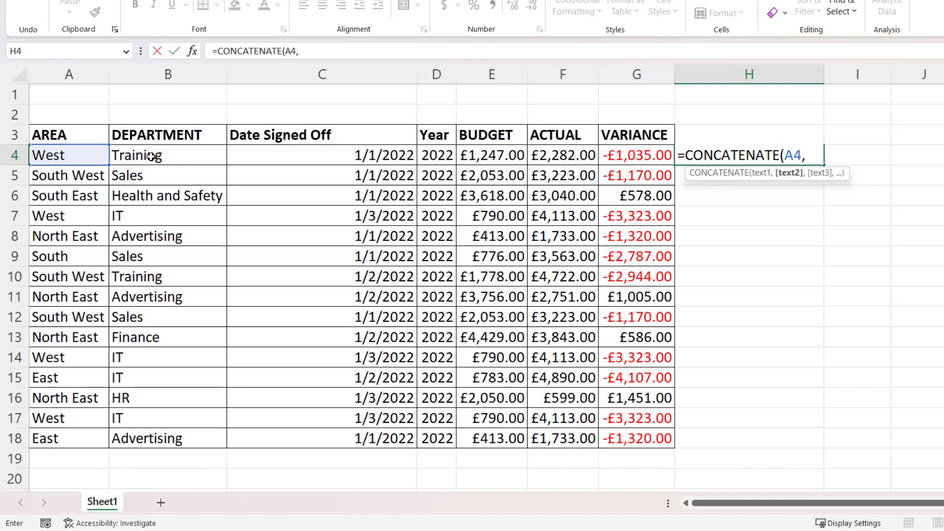
pyautogui.click(152, 156)
pyautogui.write(',')
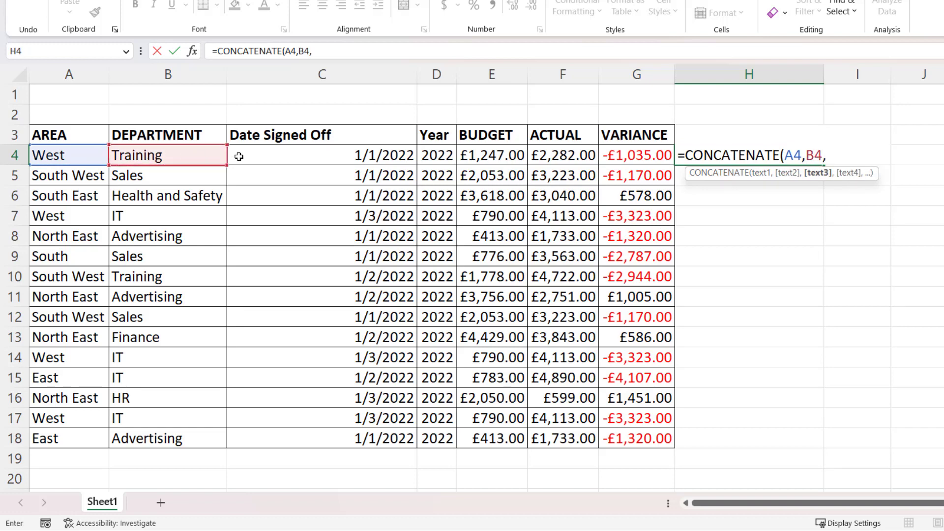
pyautogui.click(257, 156)
pyautogui.write(',')
# Finish the formula with D4, E4, F4 and G4, then fill it down to H18.
pyautogui.click(433, 154)
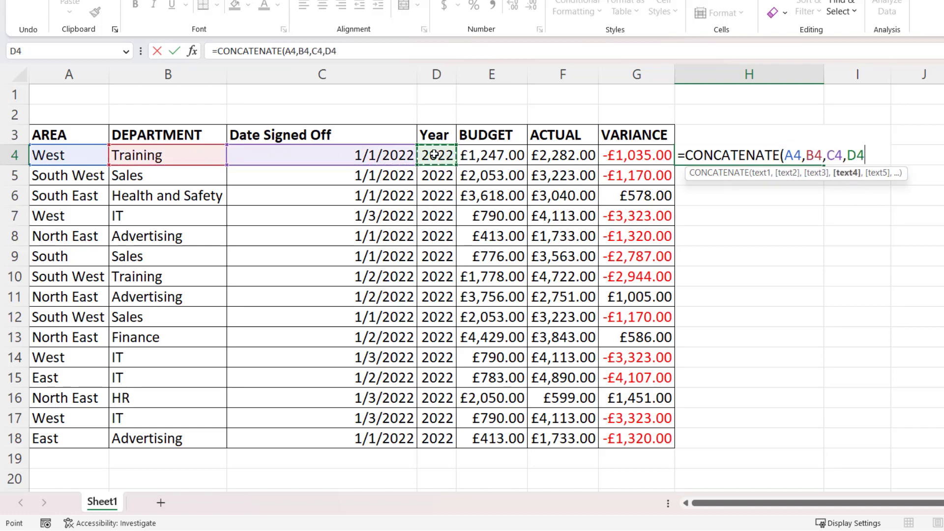
pyautogui.write(',')
pyautogui.click(496, 155)
pyautogui.write(',')
pyautogui.click(561, 155)
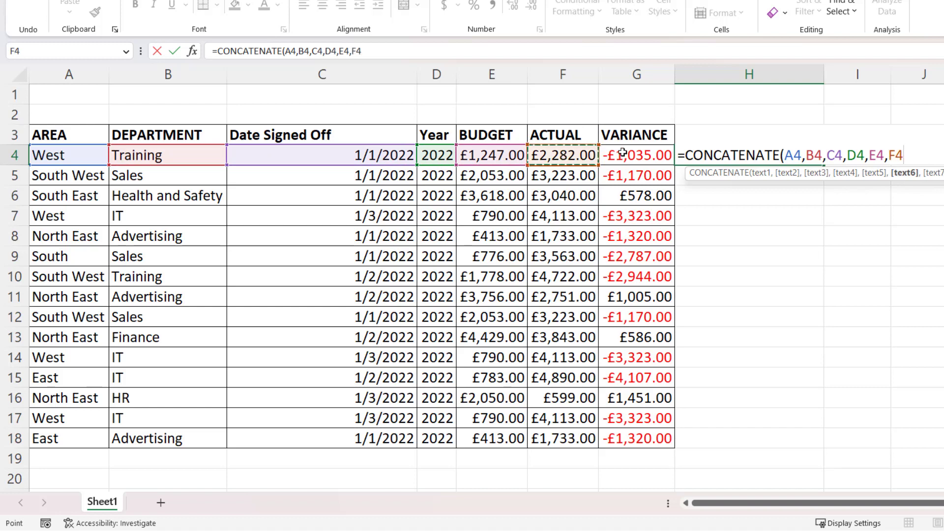
pyautogui.write(',')
pyautogui.click(638, 153)
pyautogui.write(')')
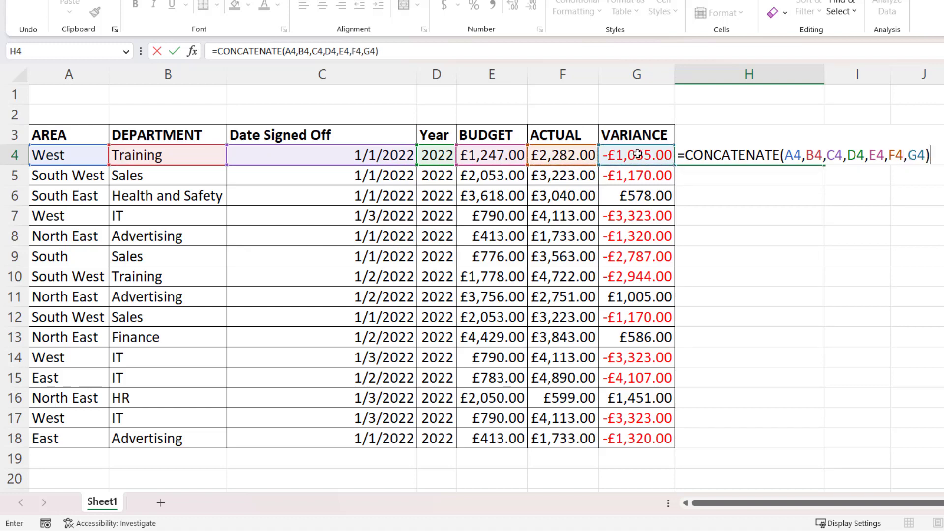
pyautogui.press('Return')
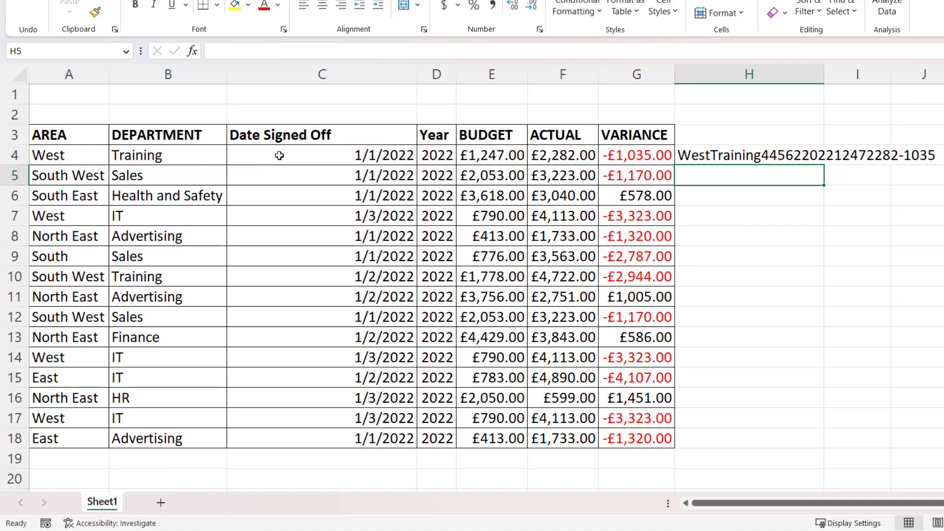
pyautogui.click(793, 155)
pyautogui.doubleClick(826, 165)
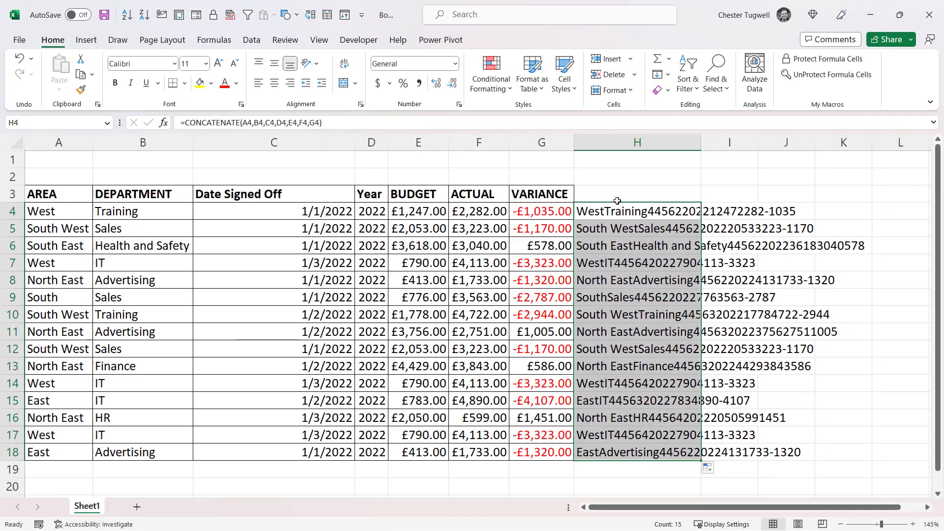
# Autofit column H and enter =COUNTIF($H$4:$H$18,H4) in I4.
pyautogui.doubleClick(701, 142)
pyautogui.hscroll(3, 585, 231)
pyautogui.click(585, 211)
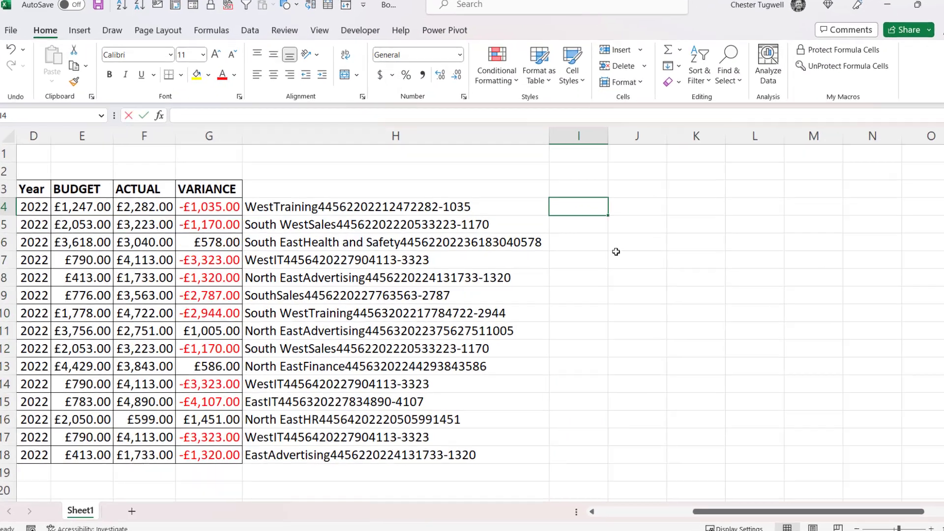
pyautogui.write('=coun')
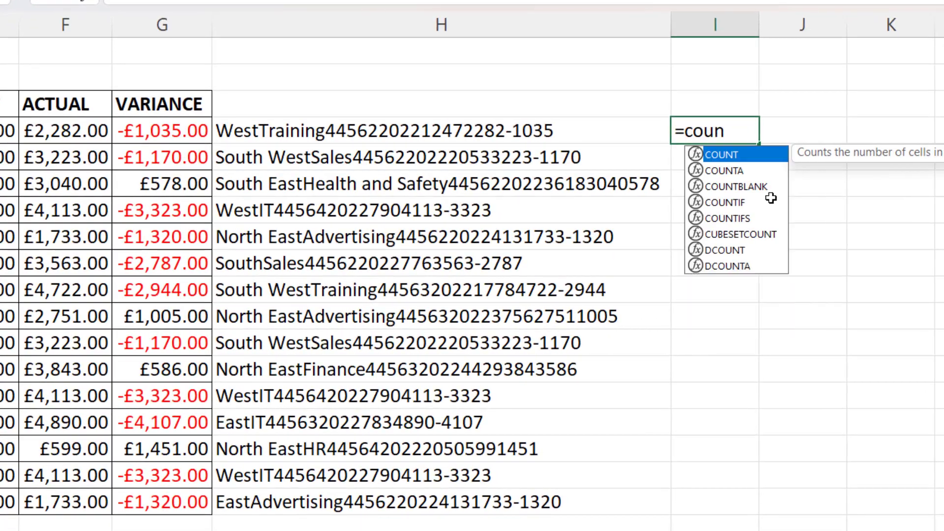
pyautogui.write('tif(')
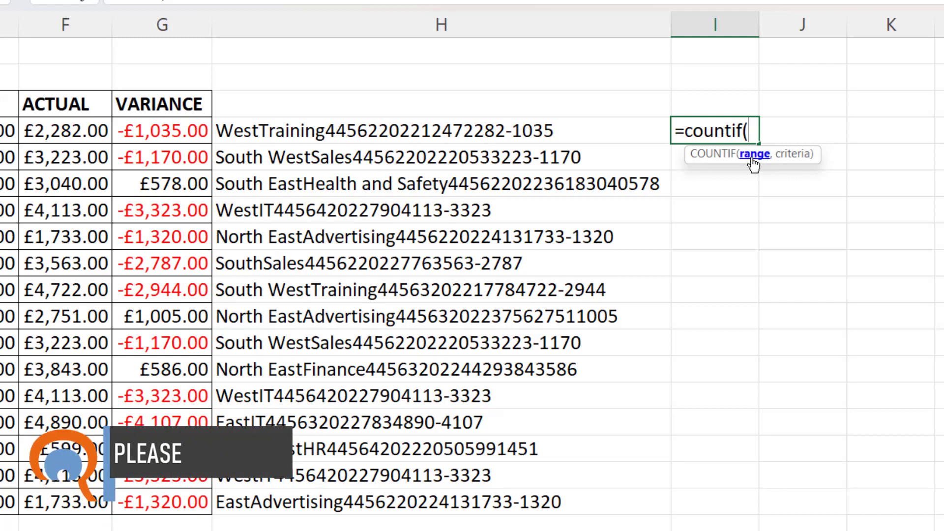
pyautogui.moveTo(466, 136); pyautogui.dragTo(548, 509)
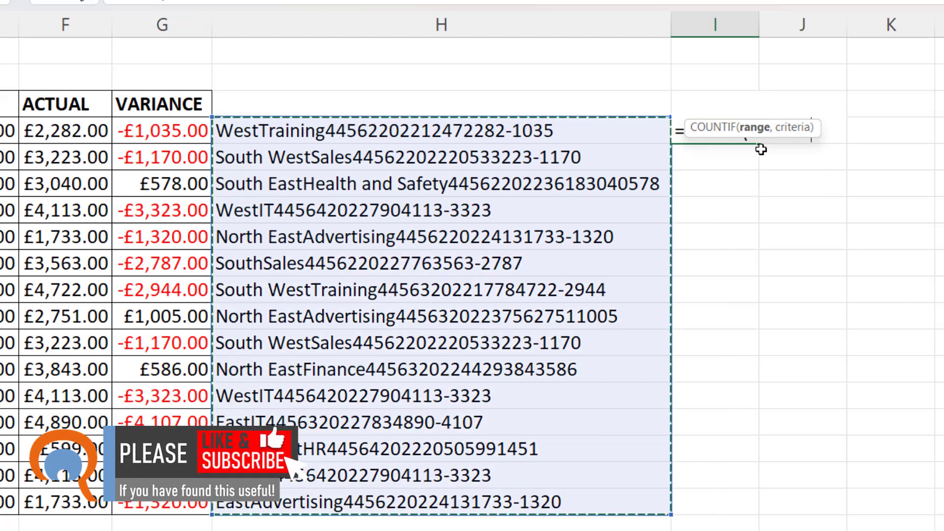
pyautogui.moveTo(777, 132); pyautogui.dragTo(777, 191)
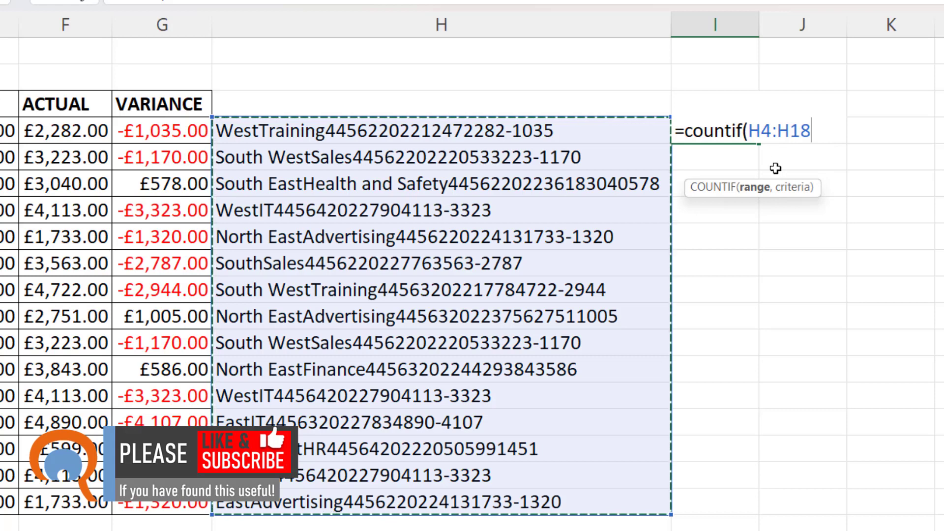
pyautogui.press('F4')
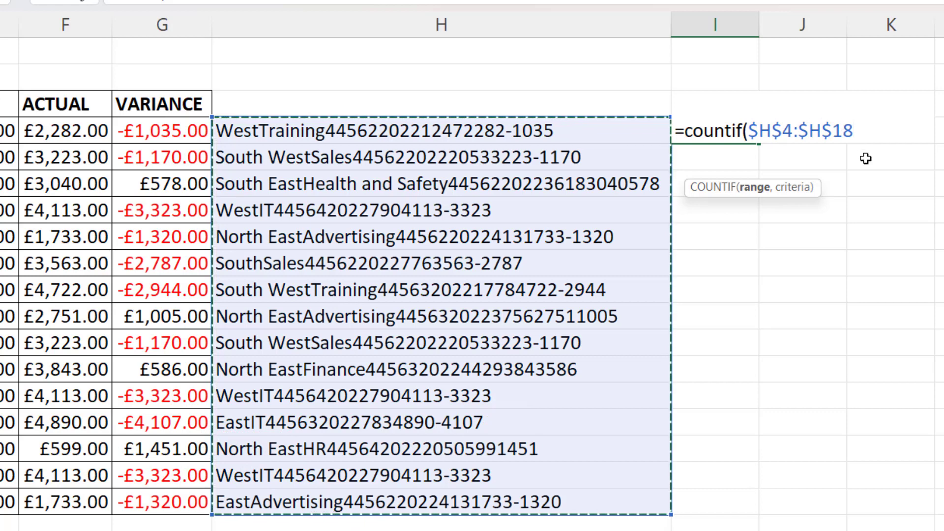
pyautogui.write(',')
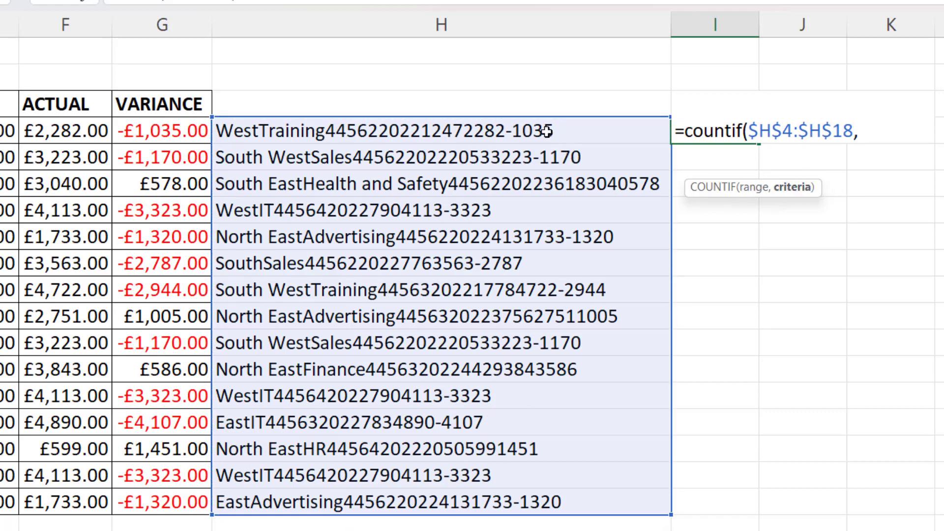
pyautogui.click(433, 132)
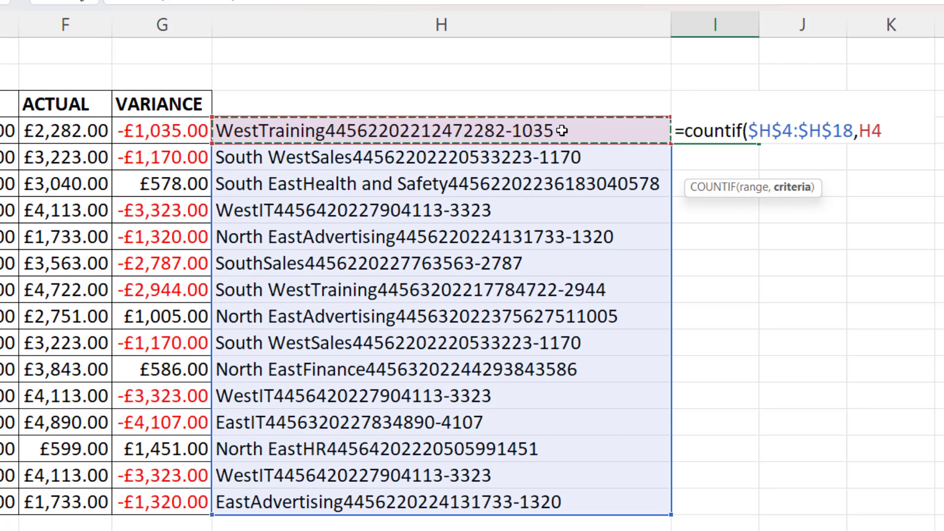
pyautogui.write(')')
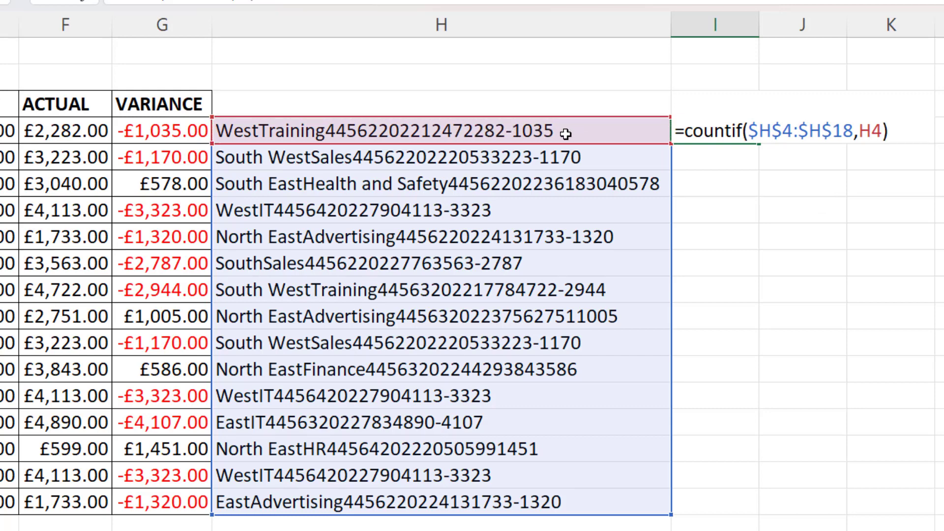
pyautogui.press('Return')
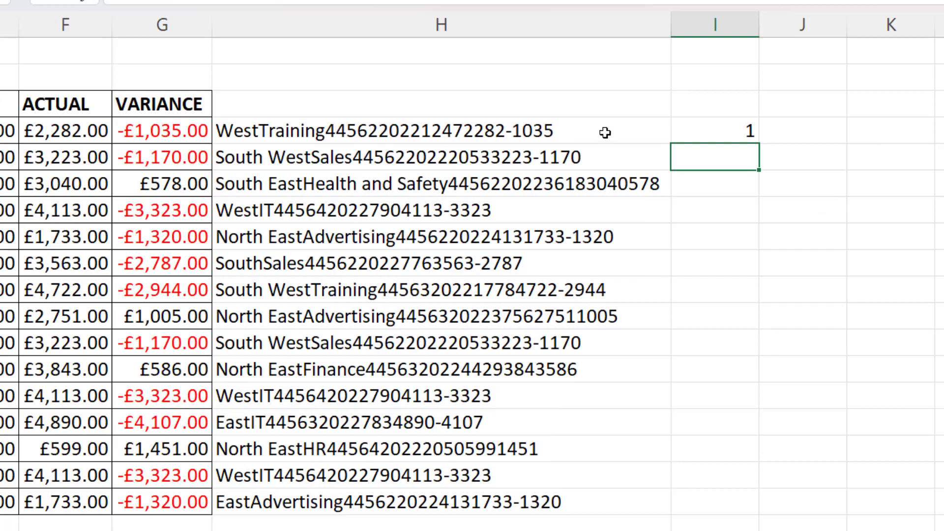
# Fill the COUNTIF formula from I4 down to I18.
pyautogui.click(752, 132)
pyautogui.doubleClick(760, 144)
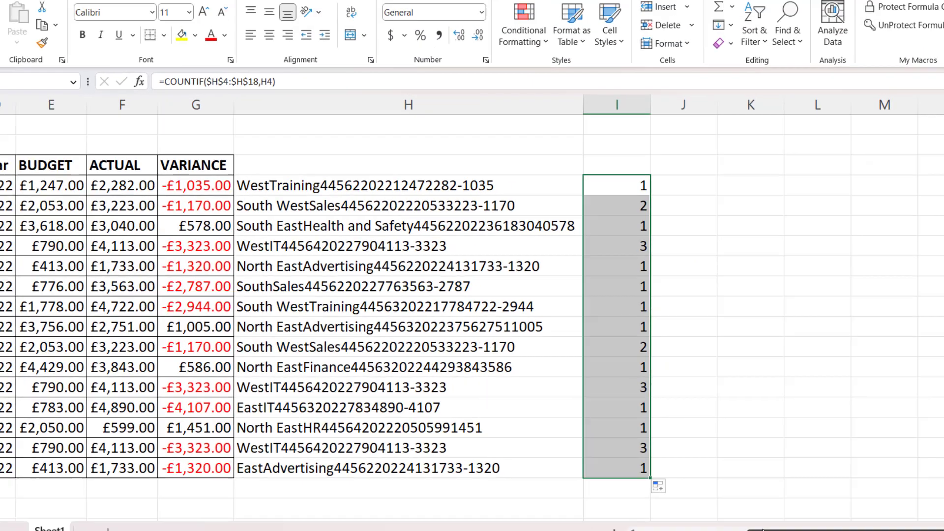
pyautogui.moveTo(671, 507); pyautogui.dragTo(609, 502)
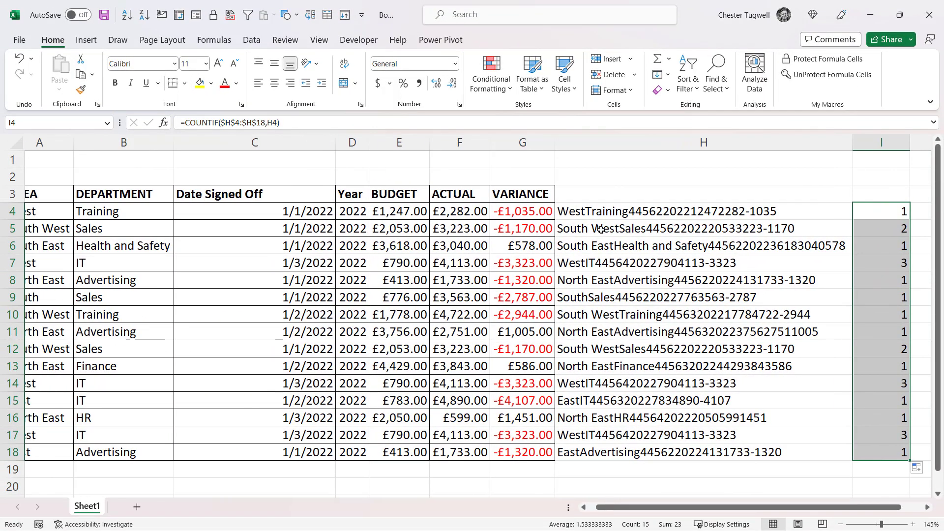
# Inspect the helper formulas in H5, H12, H7, H14 and H17, then select A4:G18.
pyautogui.click(601, 229)
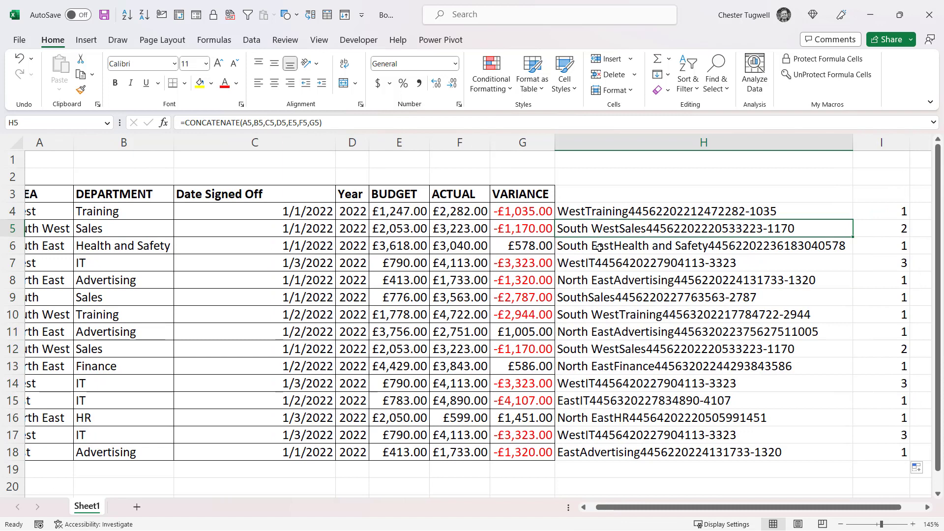
pyautogui.click(593, 350)
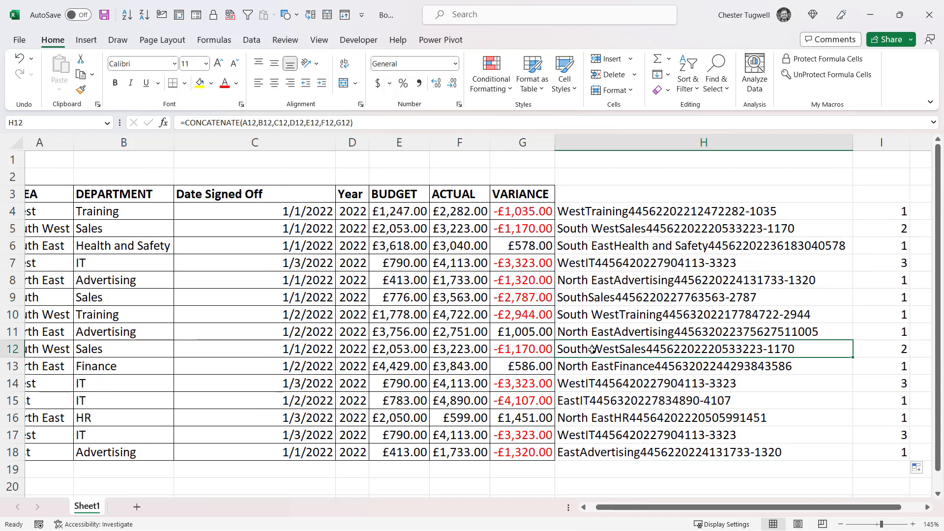
pyautogui.click(614, 262)
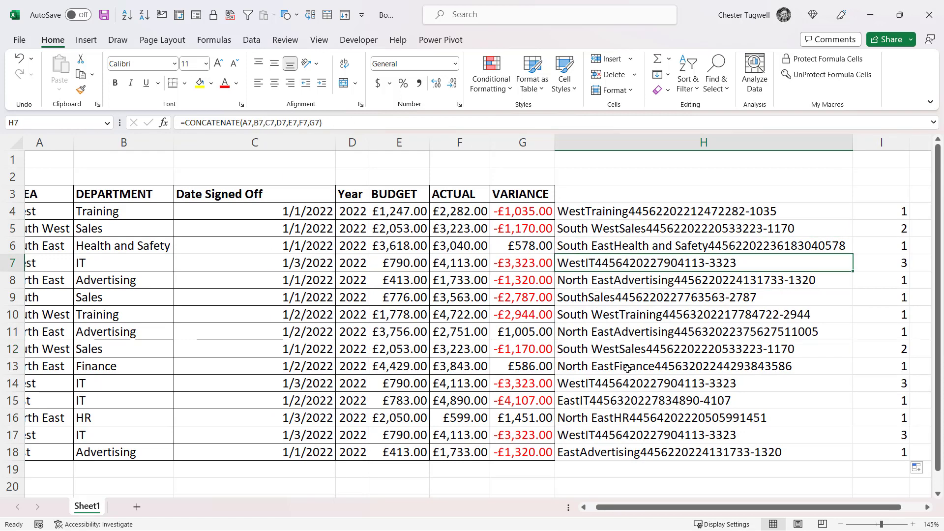
pyautogui.click(621, 382)
pyautogui.click(629, 435)
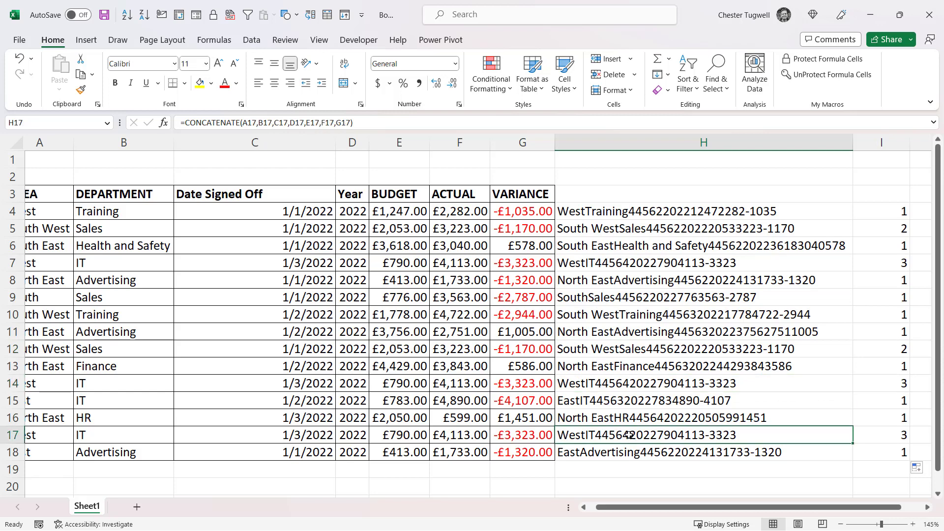
pyautogui.hscroll(-1, 635, 434)
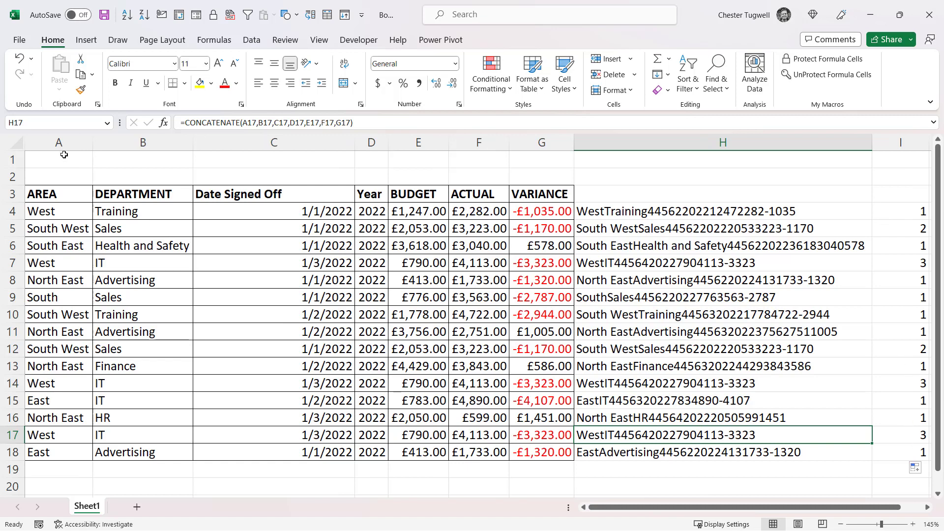
pyautogui.moveTo(53, 211); pyautogui.dragTo(556, 446)
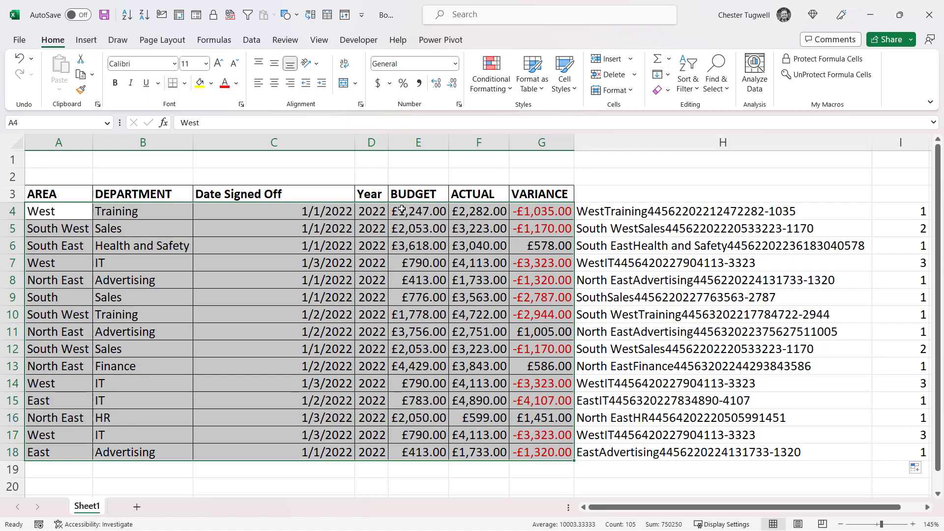
# Start a formula-based conditional formatting rule with the formula =$I4>1.
pyautogui.click(476, 82)
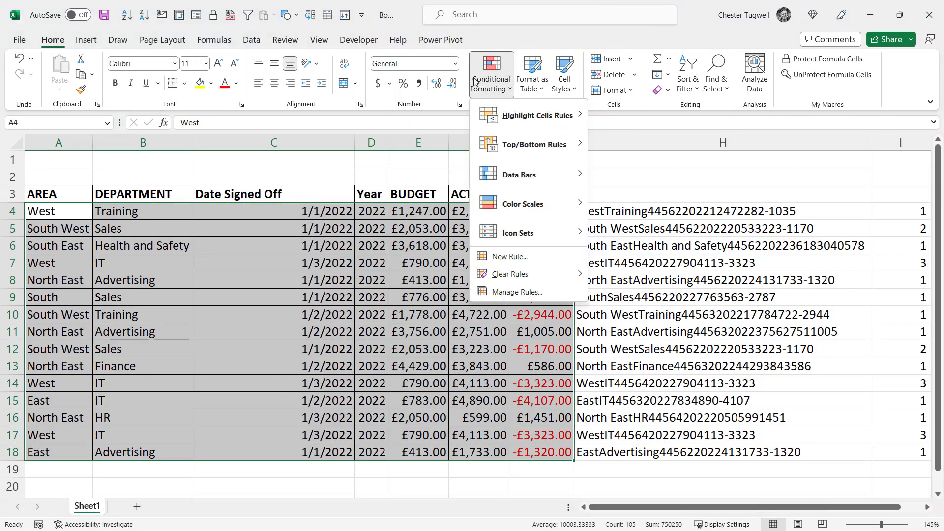
pyautogui.click(510, 256)
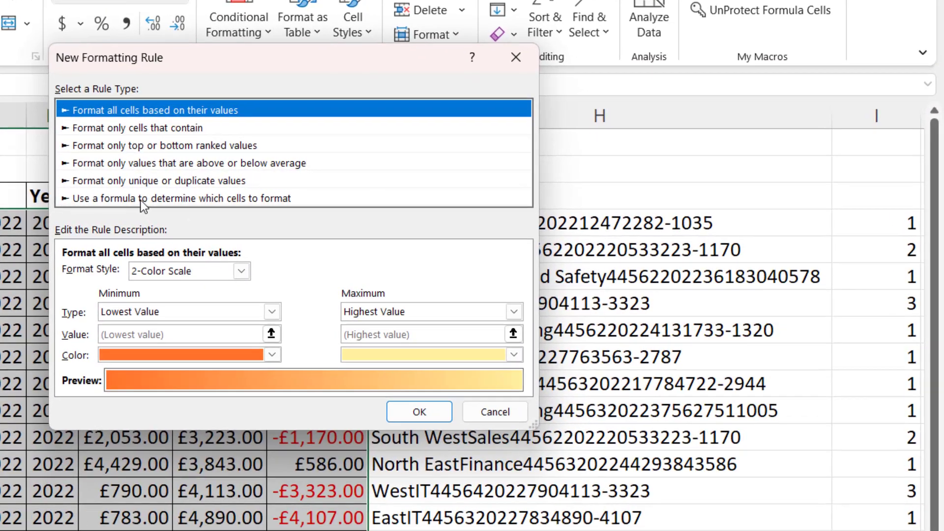
pyautogui.click(390, 196)
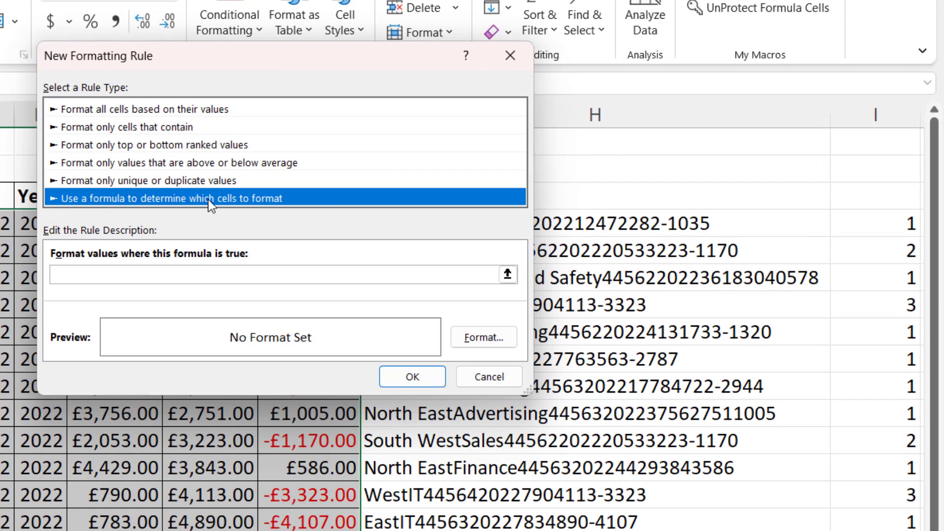
pyautogui.click(92, 274)
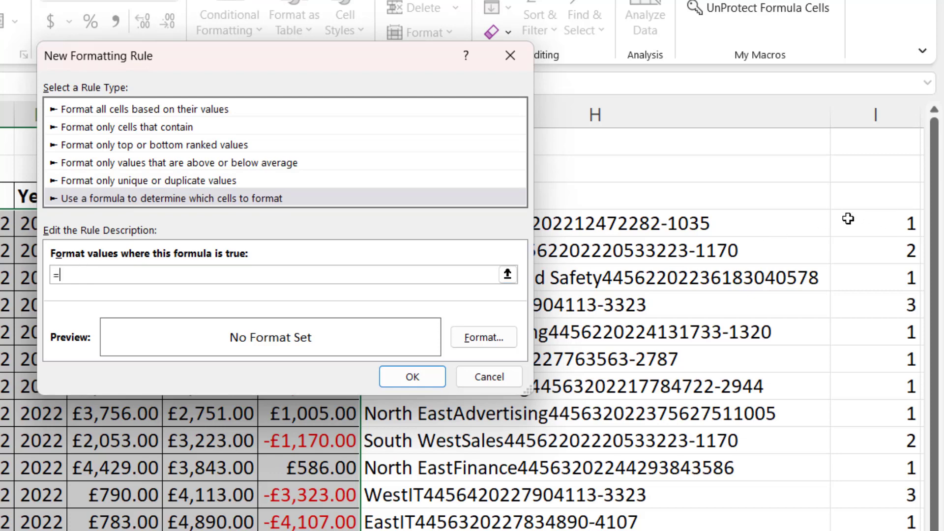
pyautogui.click(878, 224)
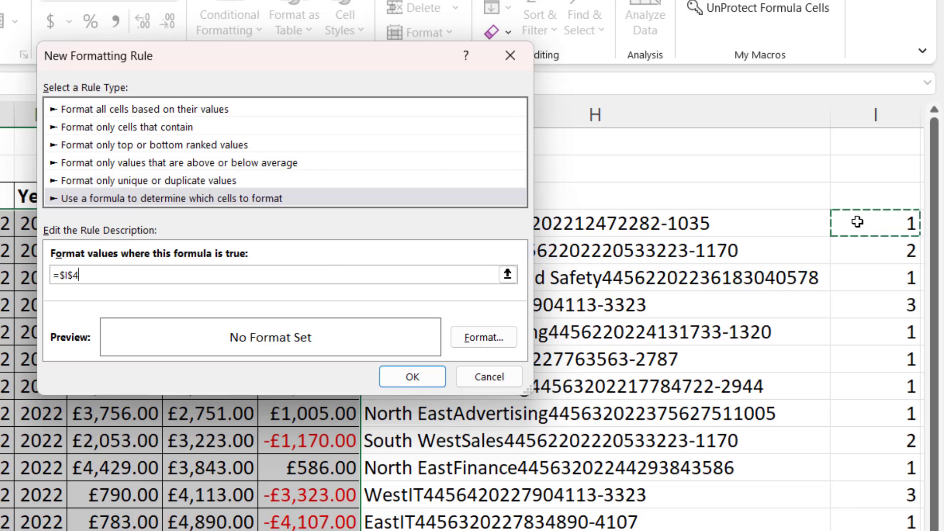
pyautogui.click(75, 275)
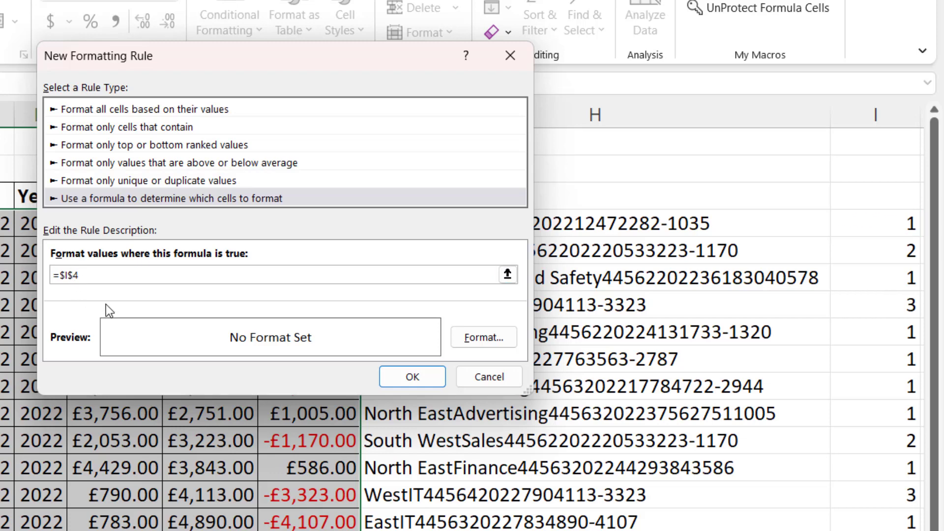
pyautogui.press('BackSpace')
# Give the rule a gold background fill.
pyautogui.click(486, 337)
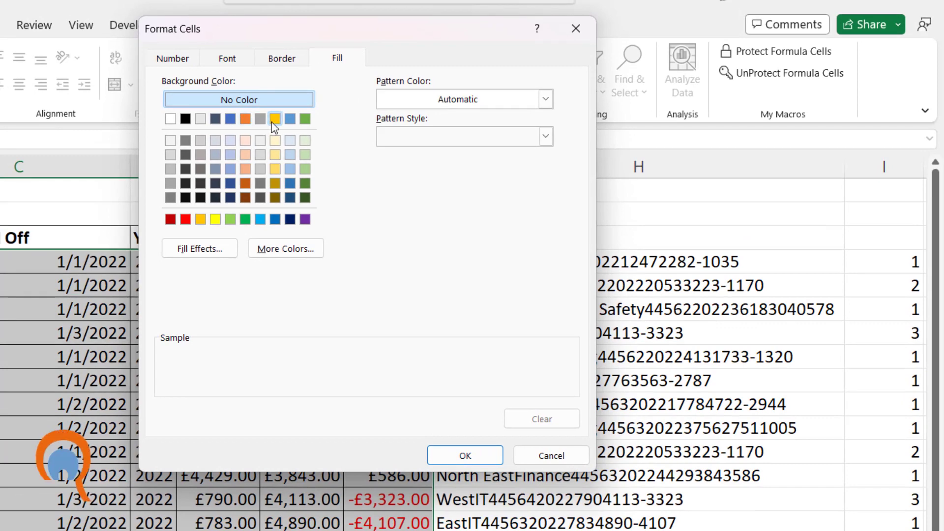
pyautogui.click(273, 121)
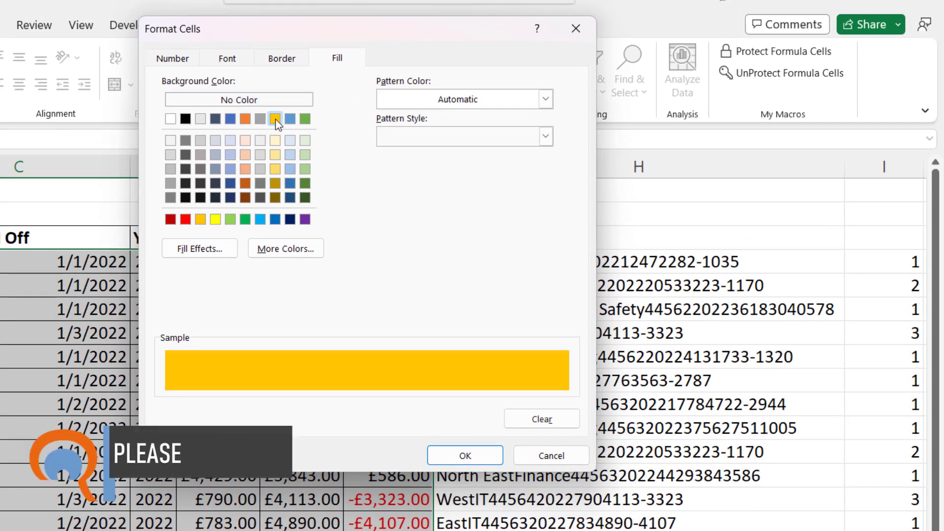
pyautogui.click(464, 456)
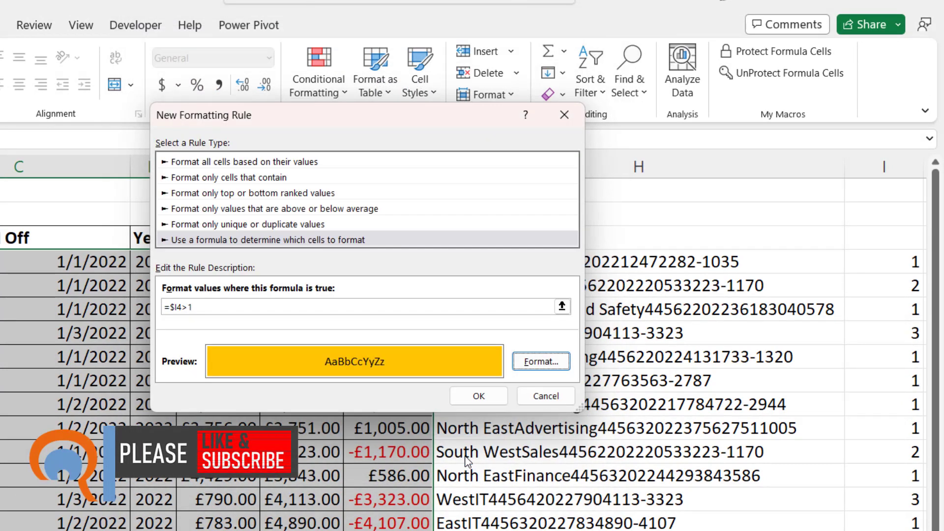
# Apply the =$I4>1 rule so rows 5, 7, 12, 14 and 17 turn gold.
pyautogui.click(459, 398)
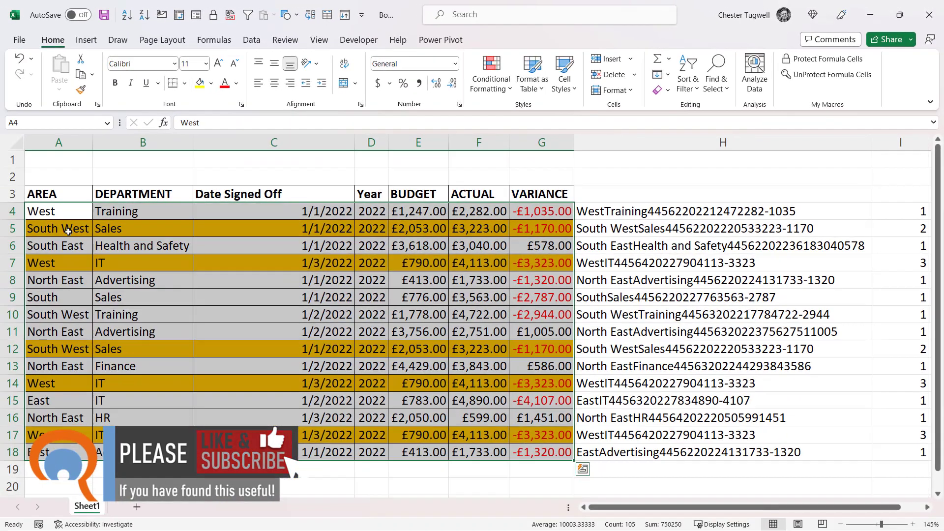
pyautogui.hotkey('ctrl', 'z')
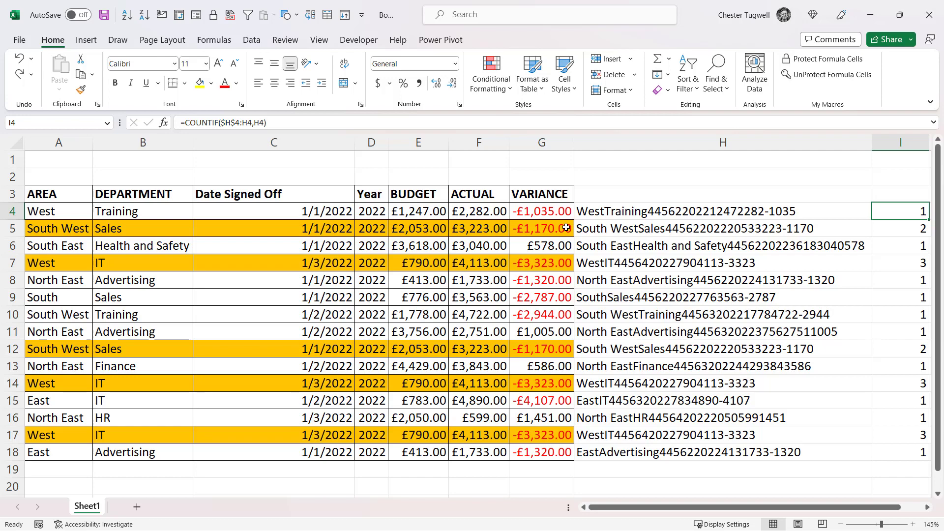
pyautogui.click(927, 508)
# Enter the running count =COUNTIF($H$4:H4,H4) in J4.
pyautogui.click(928, 508)
pyautogui.click(788, 216)
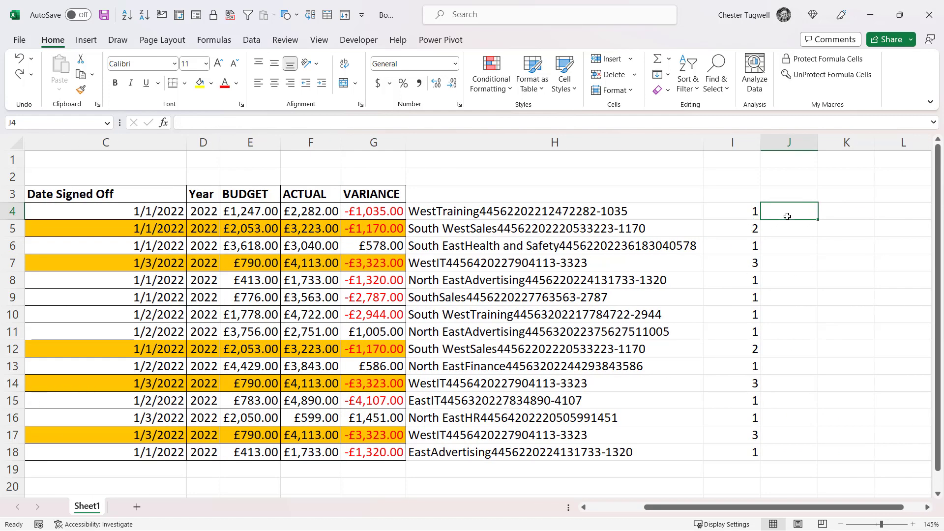
pyautogui.write('=count')
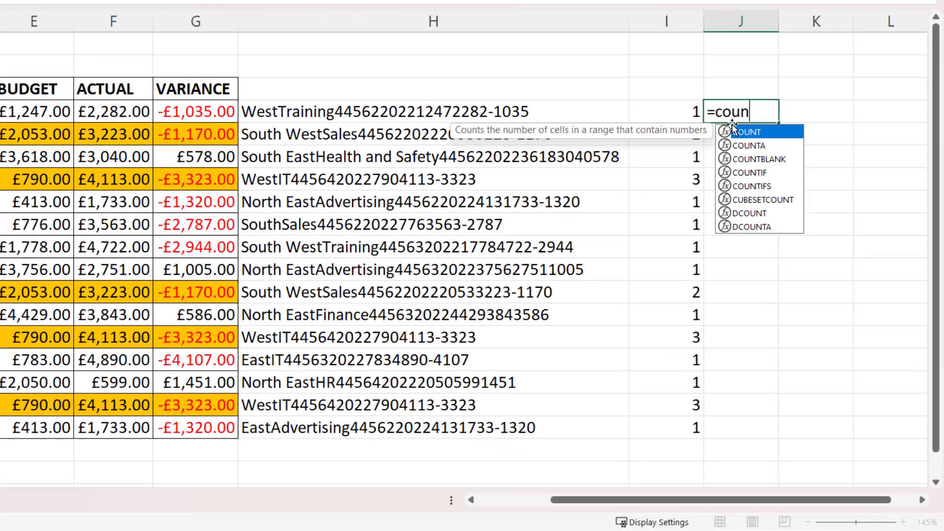
pyautogui.write('if(')
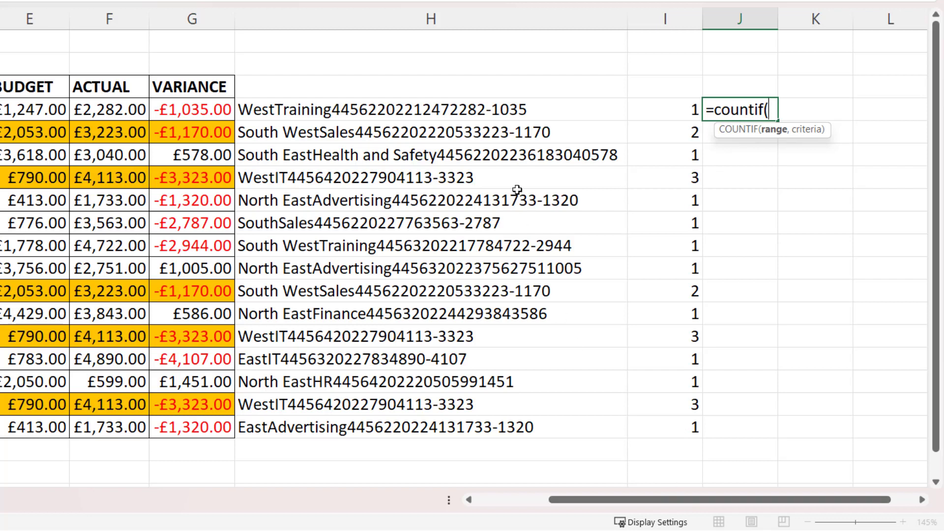
pyautogui.click(435, 110)
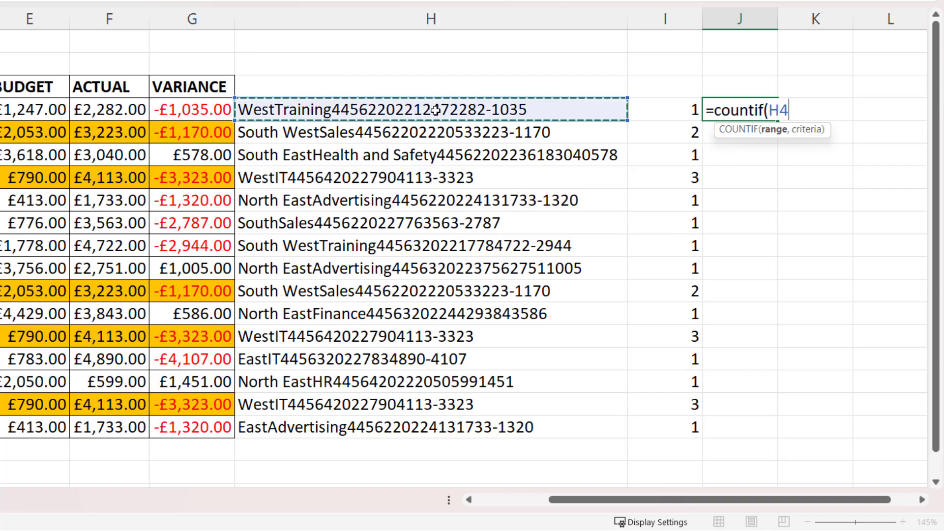
pyautogui.keyDown('shift'); pyautogui.click(435, 111); pyautogui.keyUp('shift')
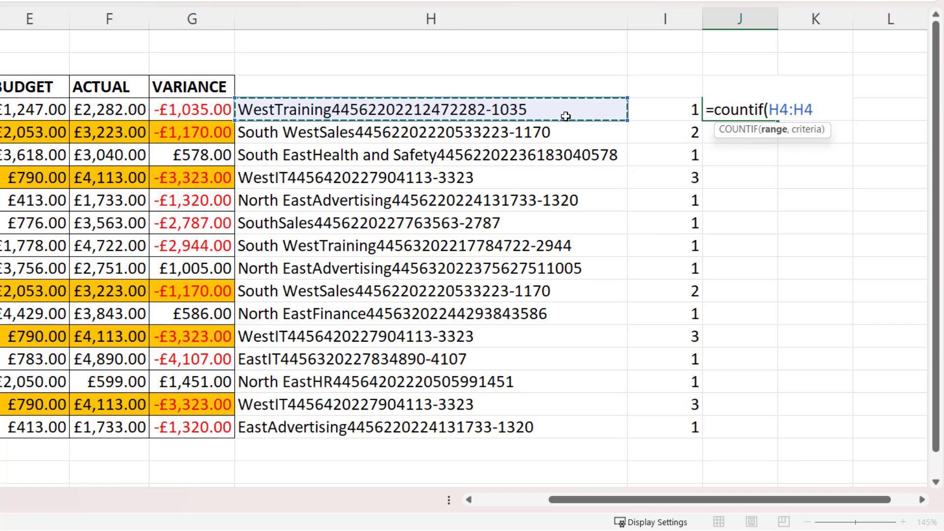
pyautogui.keyDown('shift'); pyautogui.click(781, 110); pyautogui.keyUp('shift')
pyautogui.click(775, 107)
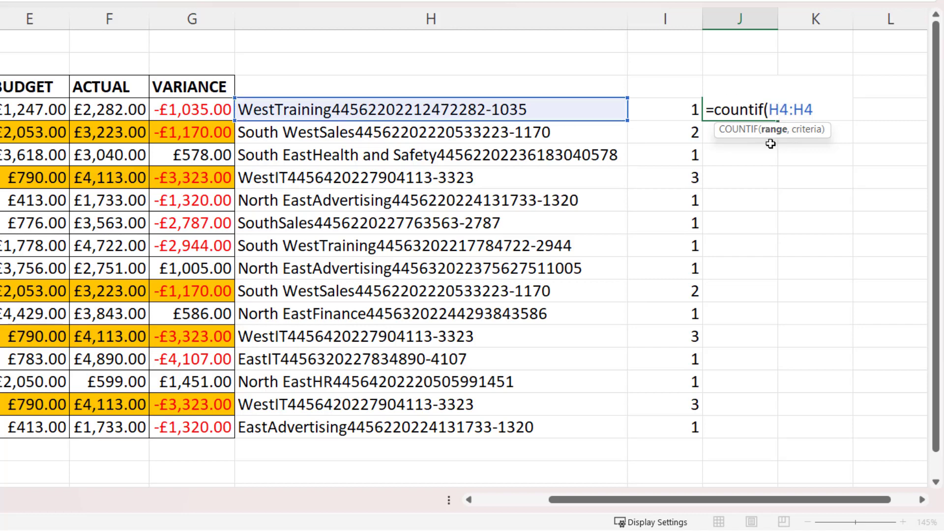
pyautogui.press('F4')
pyautogui.click(843, 114)
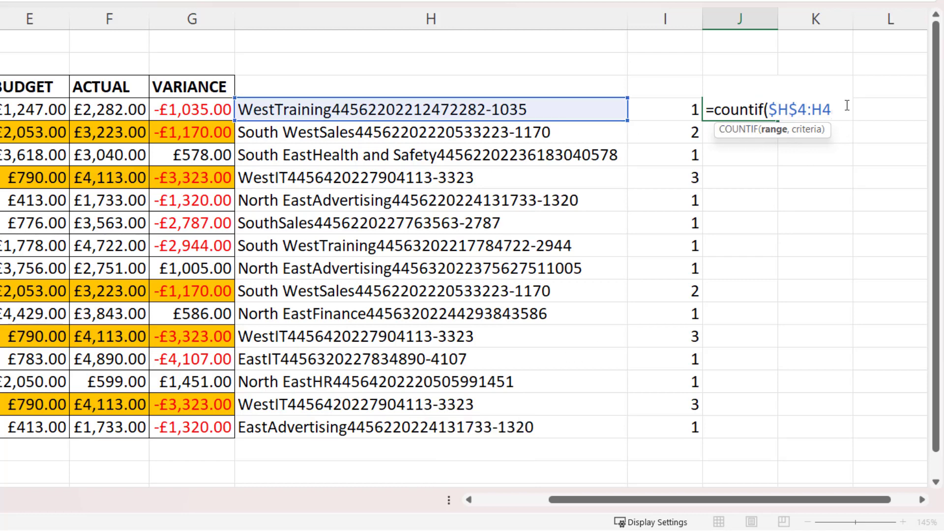
pyautogui.write(',')
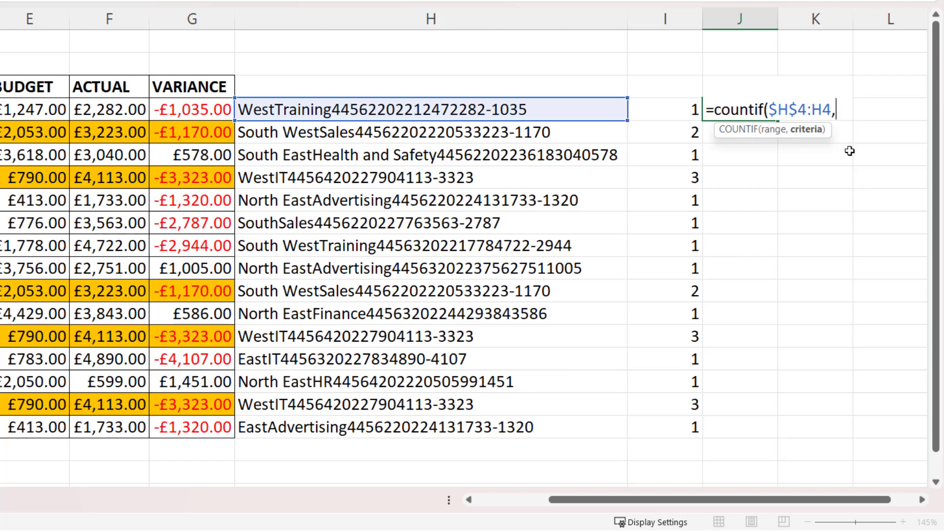
pyautogui.click(458, 107)
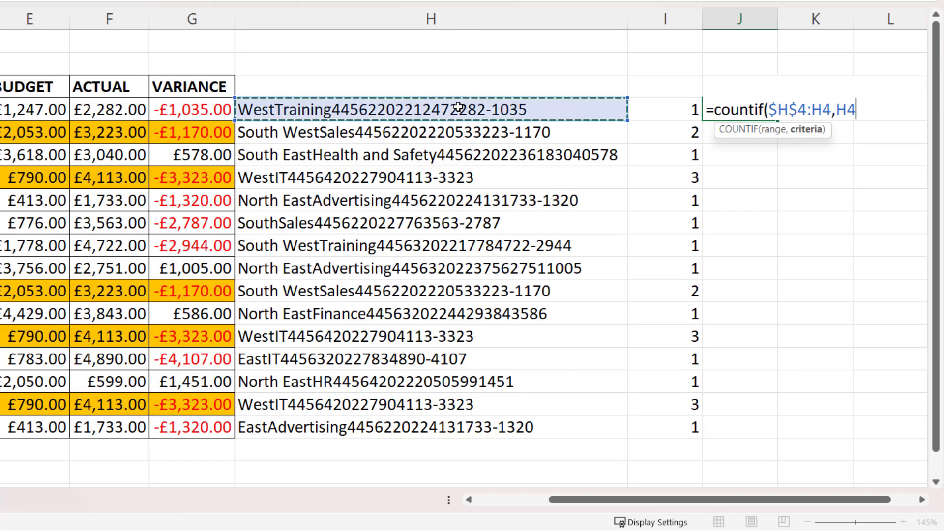
pyautogui.write(')')
pyautogui.press('Return')
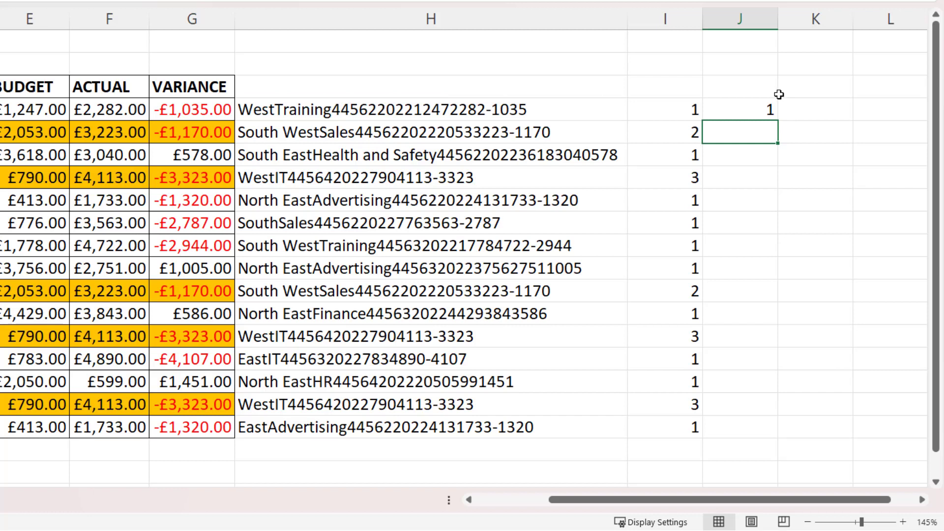
# Fill the running-count formula down to J18 and verify it in J5 and J12.
pyautogui.click(767, 109)
pyautogui.doubleClick(777, 119)
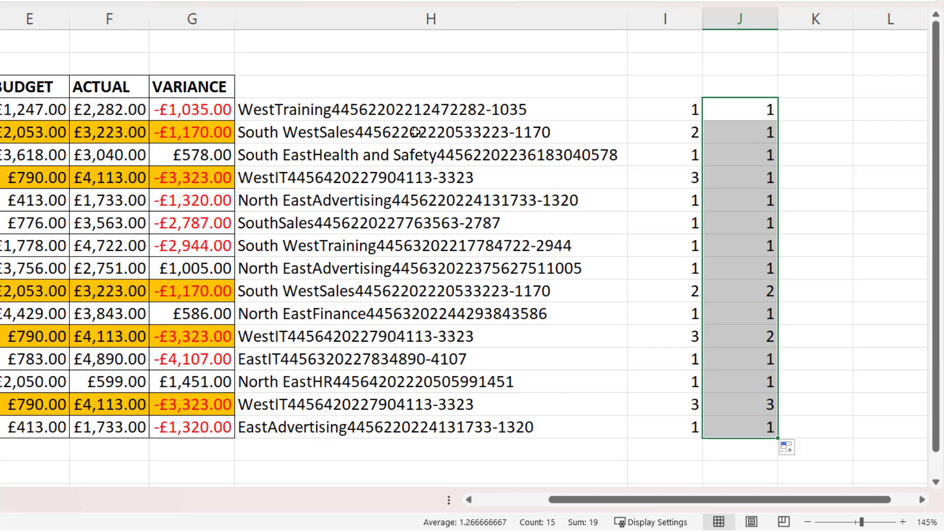
pyautogui.click(745, 135)
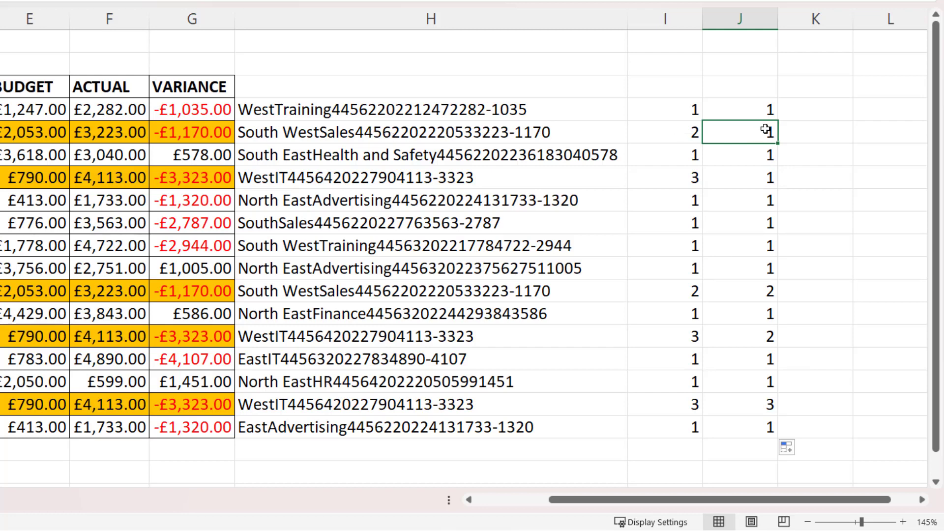
pyautogui.doubleClick(766, 133)
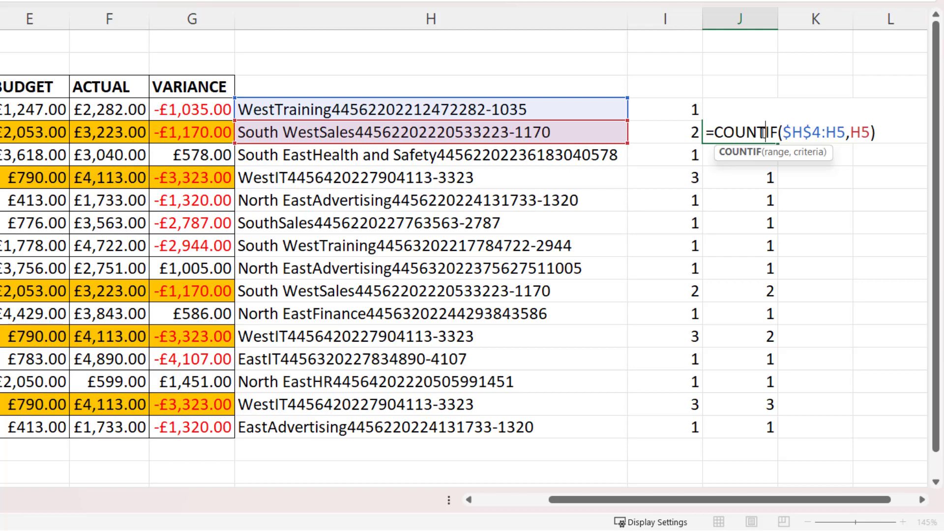
pyautogui.press('Return')
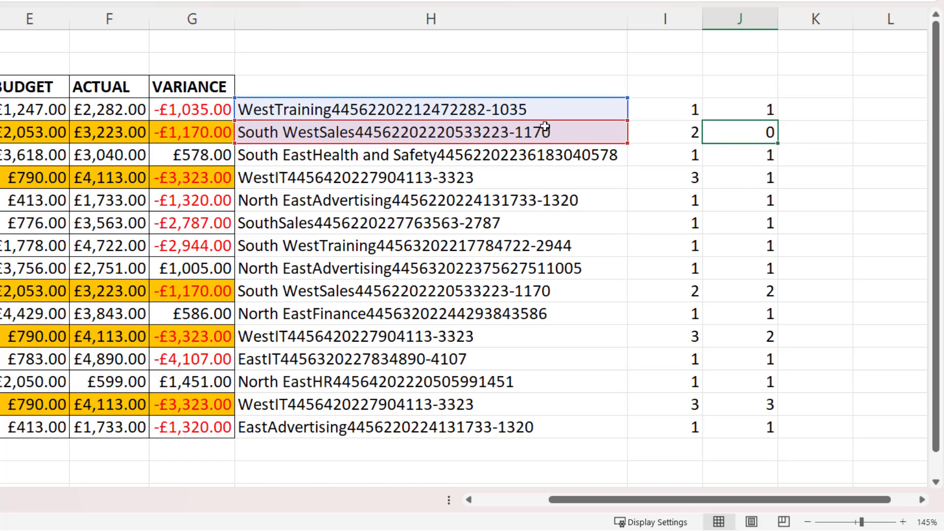
pyautogui.click(744, 292)
pyautogui.doubleClick(756, 291)
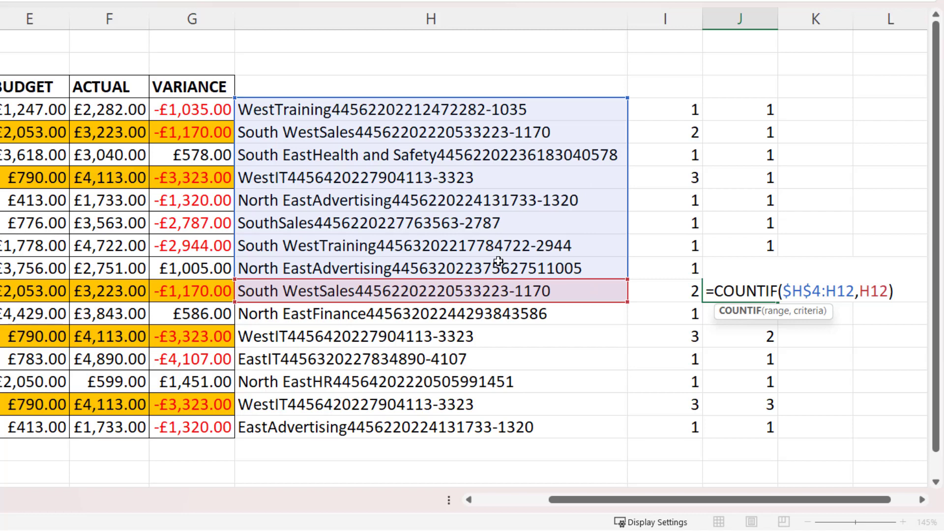
pyautogui.press('Return')
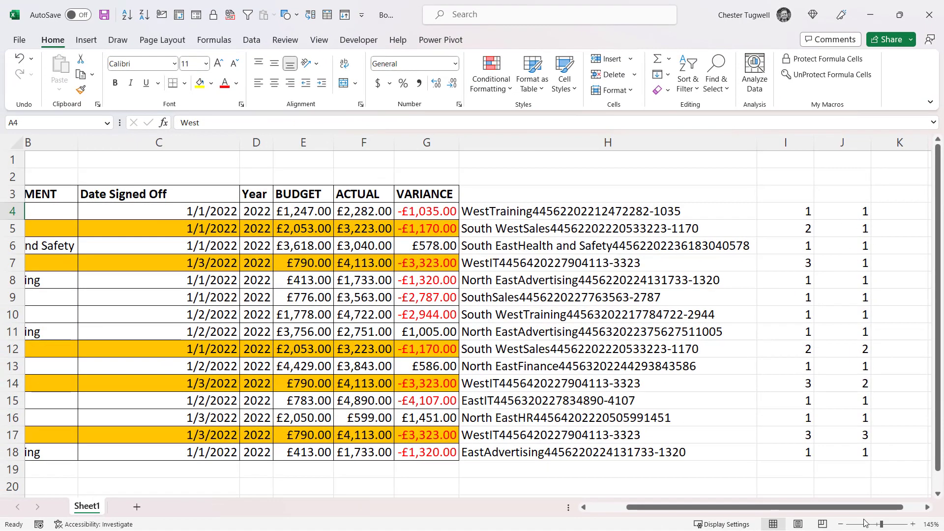
# For A4:G18, change the highlight rule's formula from =$I4>1 to =$J4>1.
pyautogui.moveTo(881, 508); pyautogui.dragTo(699, 512)
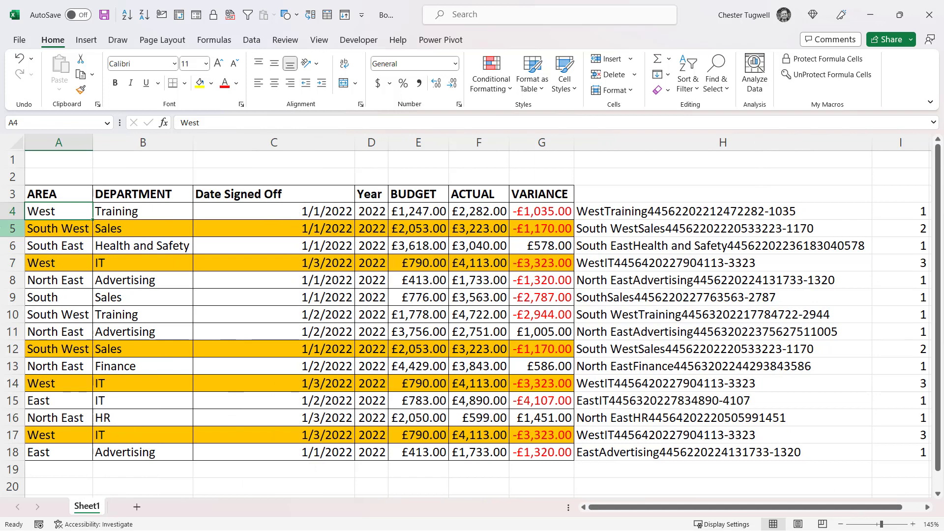
pyautogui.moveTo(53, 210)
pyautogui.mouseDown()
pyautogui.moveTo(142, 246)
pyautogui.moveTo(477, 335)
pyautogui.moveTo(541, 450)
pyautogui.mouseUp()
pyautogui.click(487, 82)
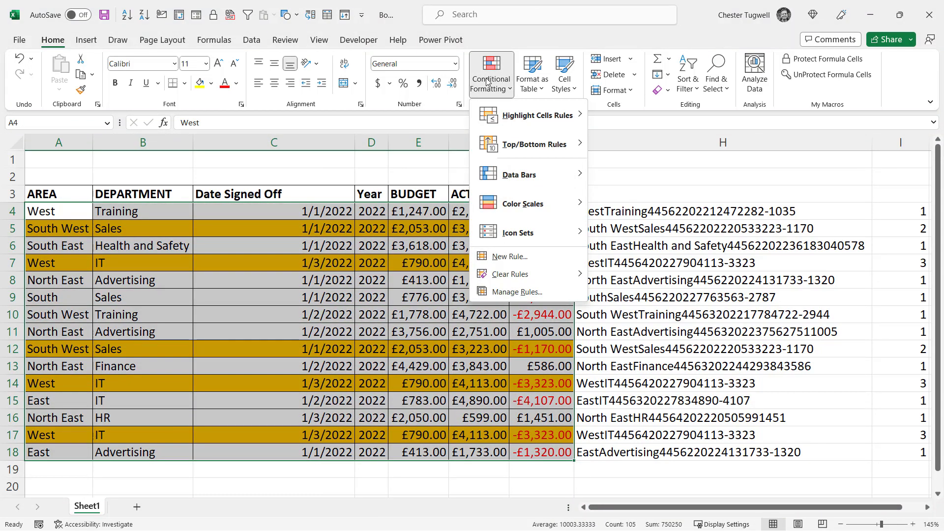
pyautogui.click(518, 292)
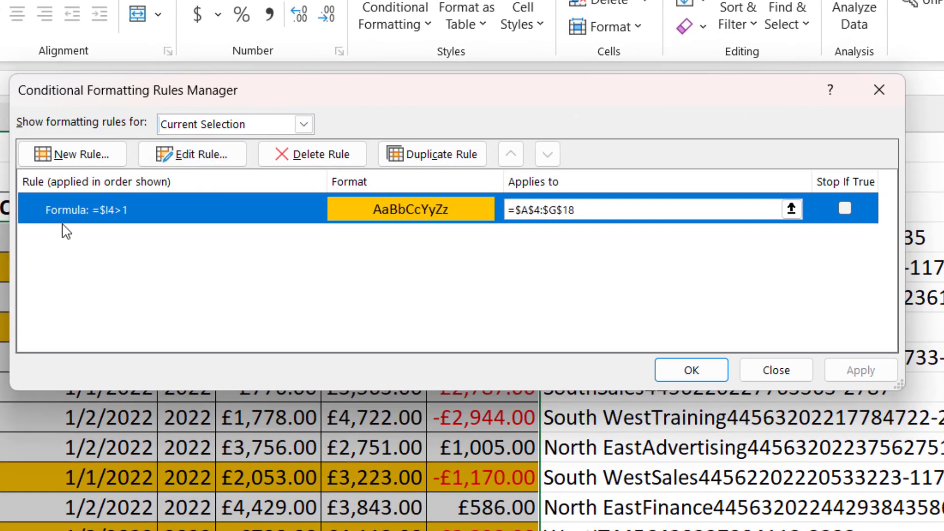
pyautogui.click(182, 154)
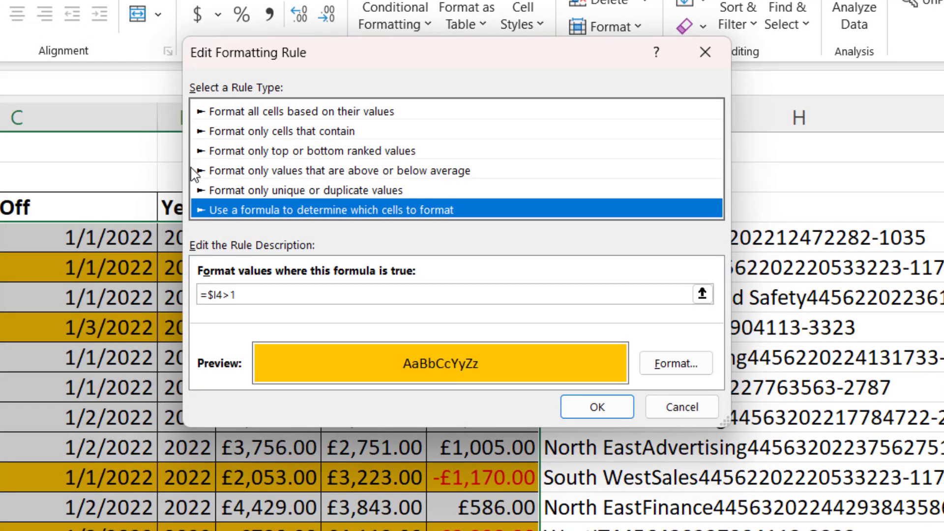
pyautogui.click(215, 293)
pyautogui.press('BackSpace')
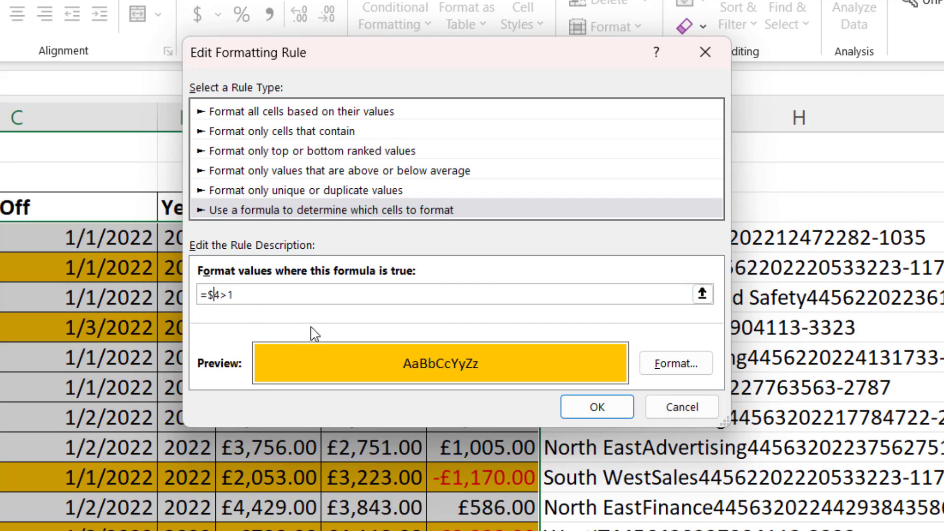
pyautogui.write('J')
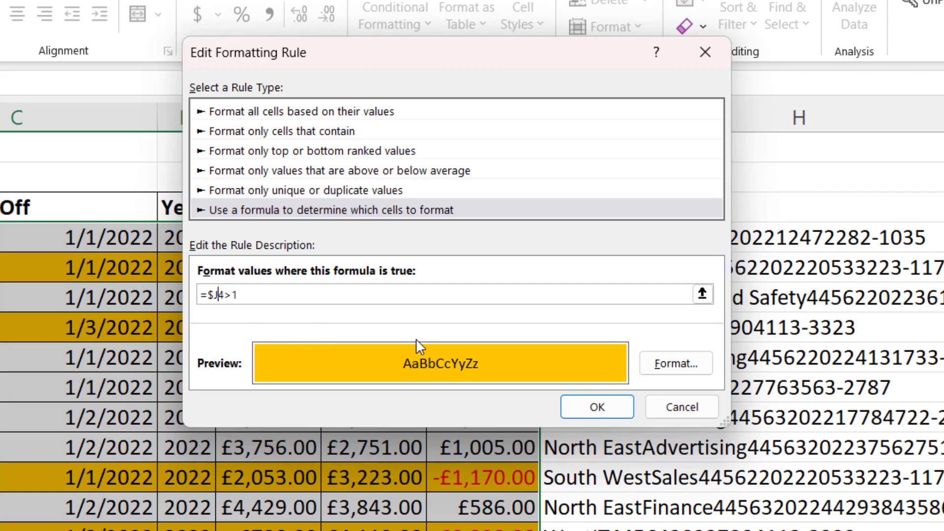
pyautogui.click(597, 407)
pyautogui.click(691, 372)
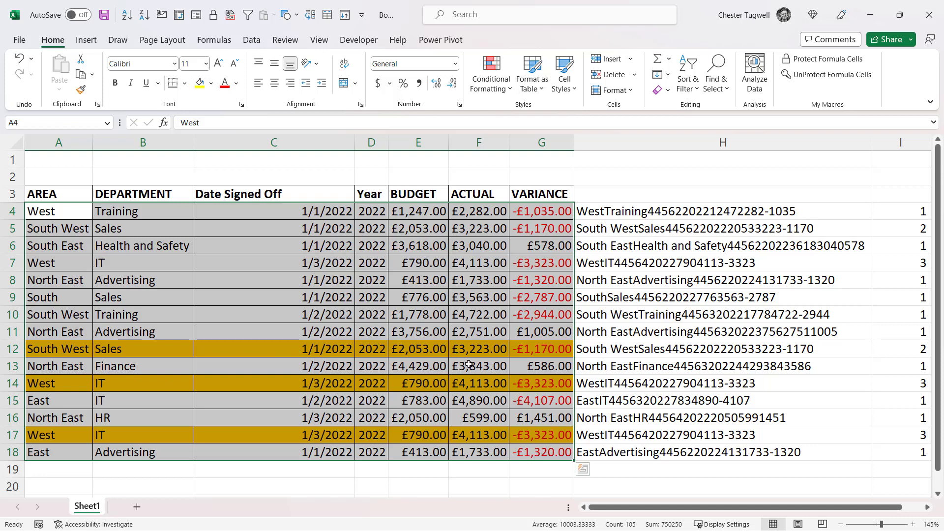
pyautogui.click(723, 228)
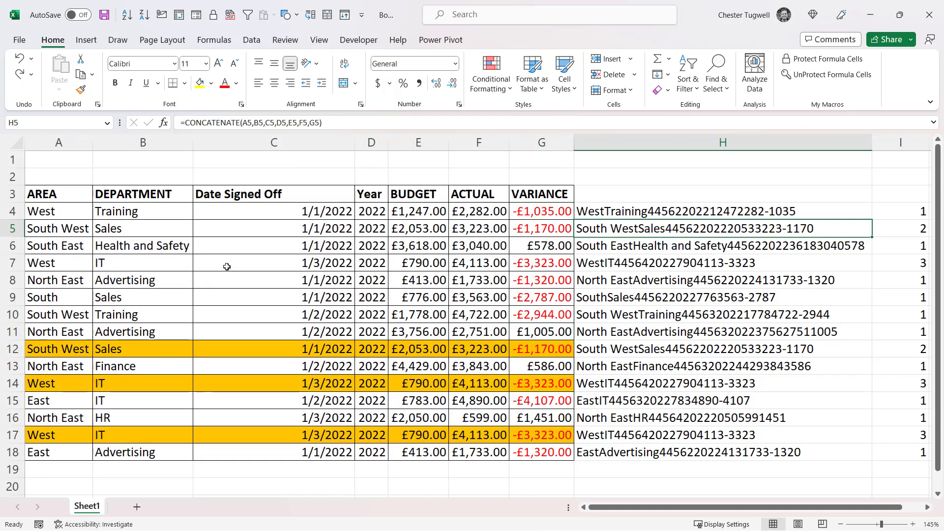
# Convert A3:J18 into Table1 with the first row as headers.
pyautogui.click(156, 226)
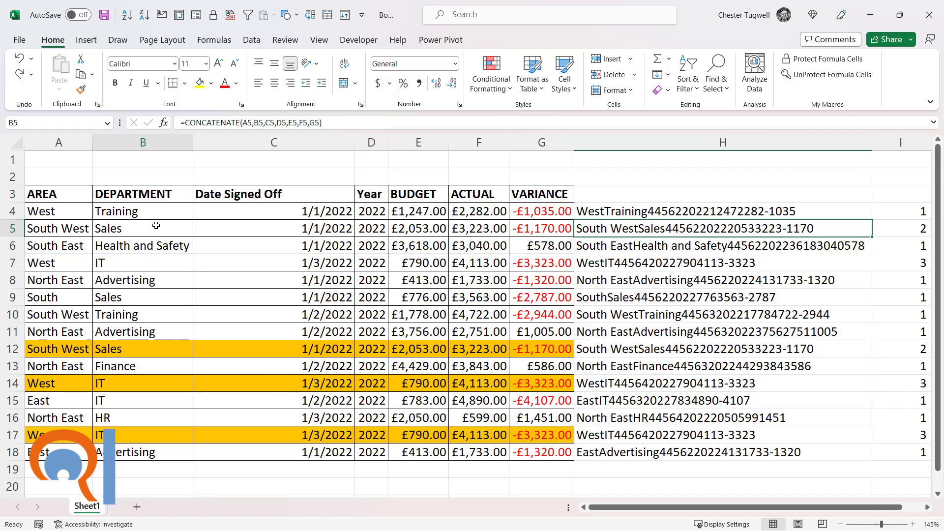
pyautogui.click(95, 39)
pyautogui.click(113, 74)
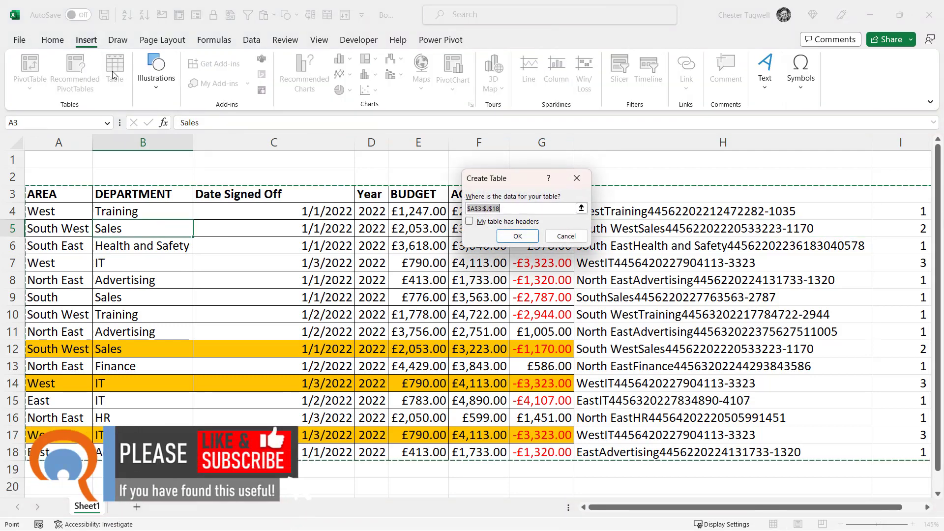
pyautogui.click(491, 223)
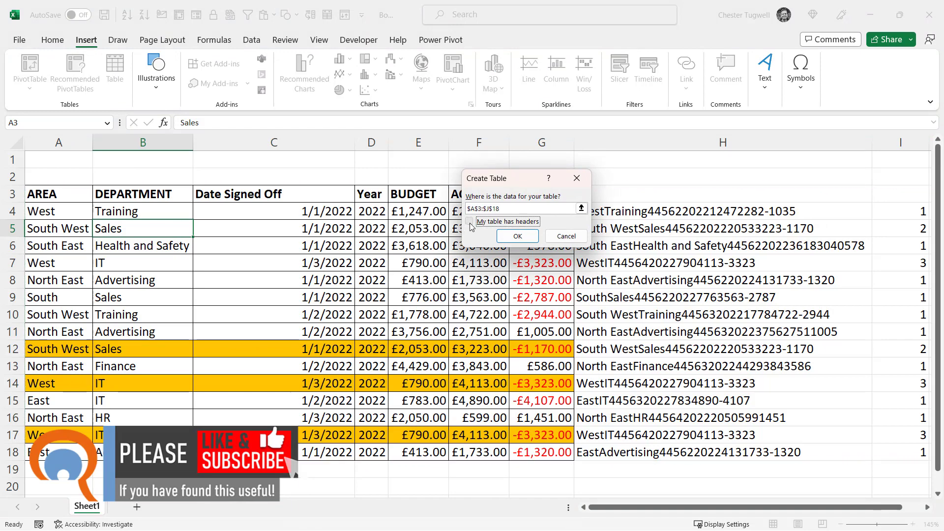
pyautogui.click(520, 237)
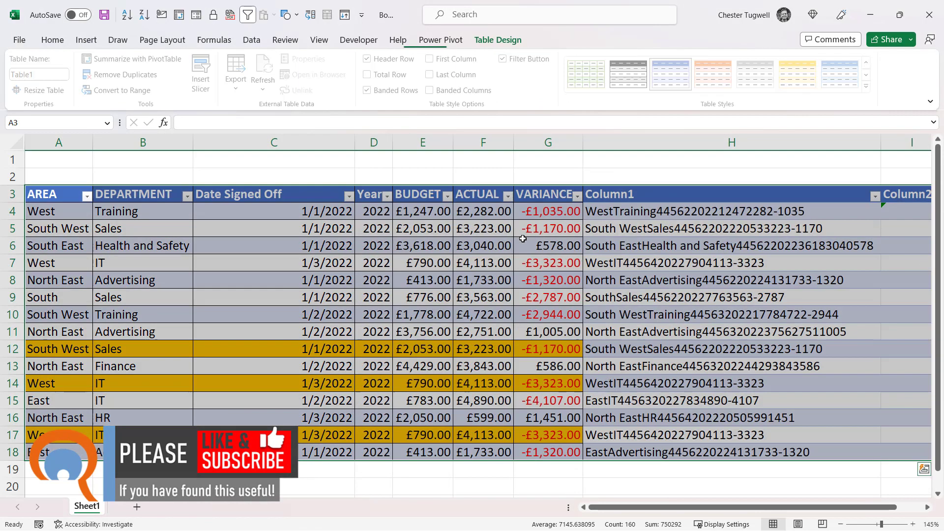
pyautogui.click(276, 418)
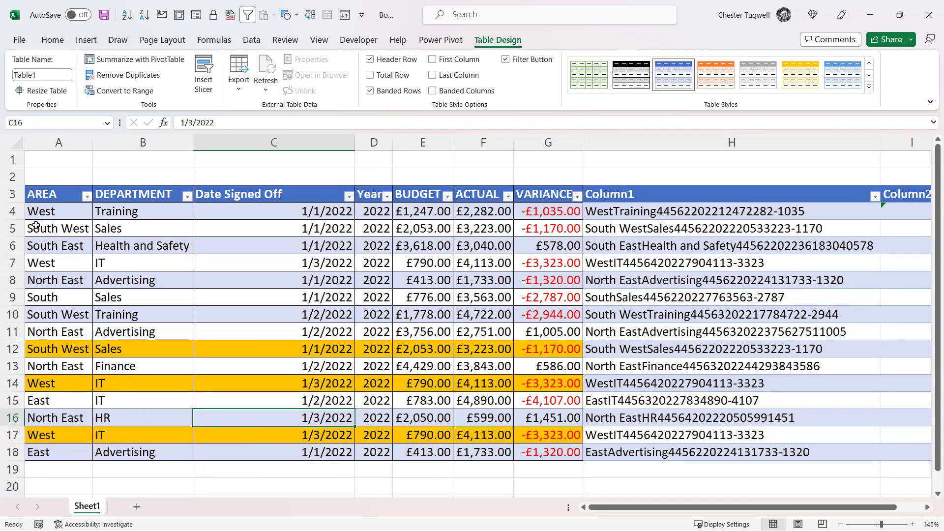
# Copy the West Training row A4:G4 and paste it into A19.
pyautogui.moveTo(39, 212); pyautogui.dragTo(562, 212)
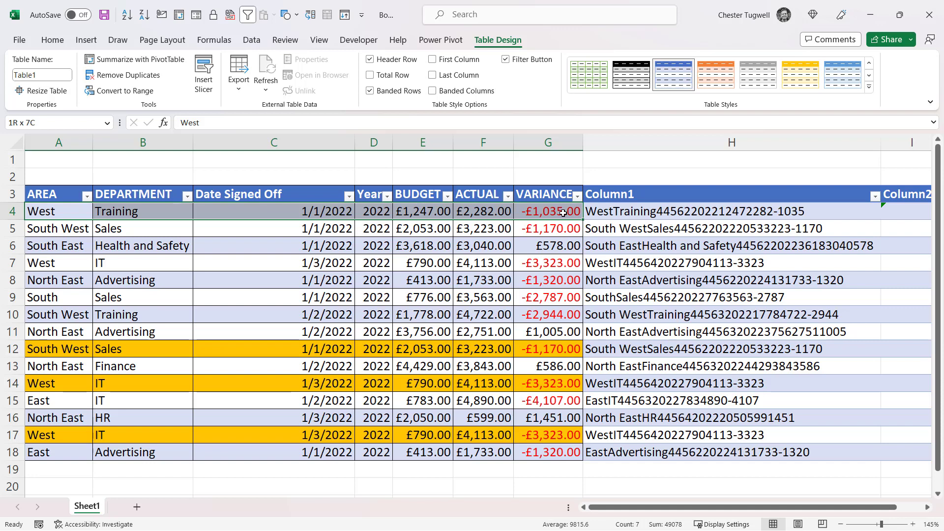
pyautogui.hotkey('ctrl', 'c')
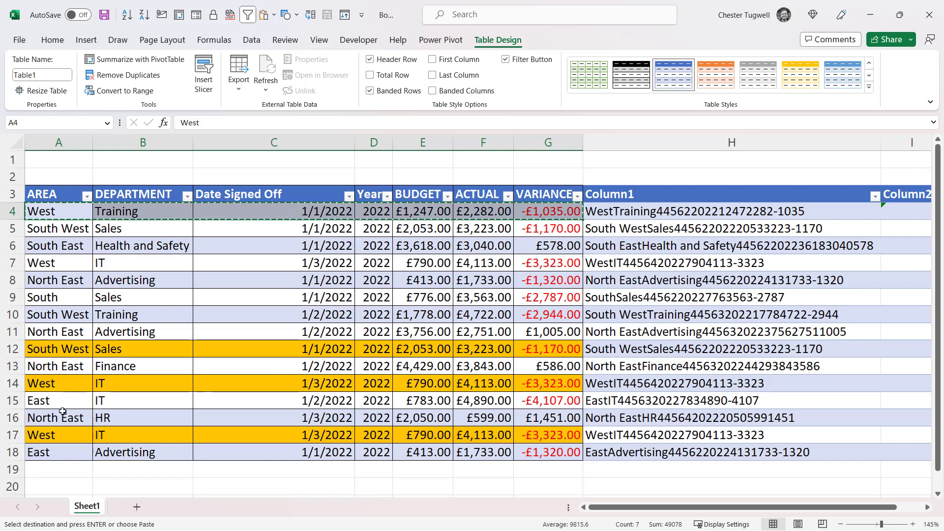
pyautogui.click(45, 471)
pyautogui.hotkey('ctrl', 'v')
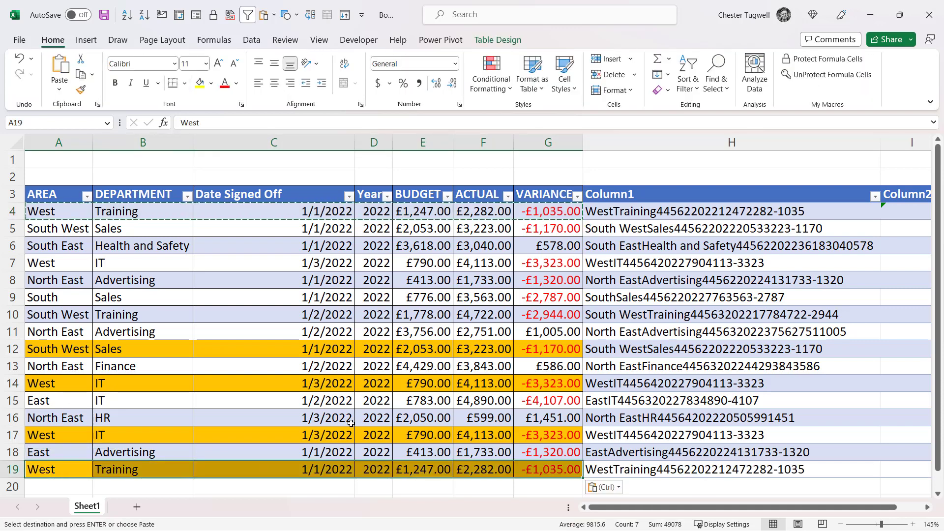
# Check row 19's gold fill, then select columns H through K.
pyautogui.click(634, 511)
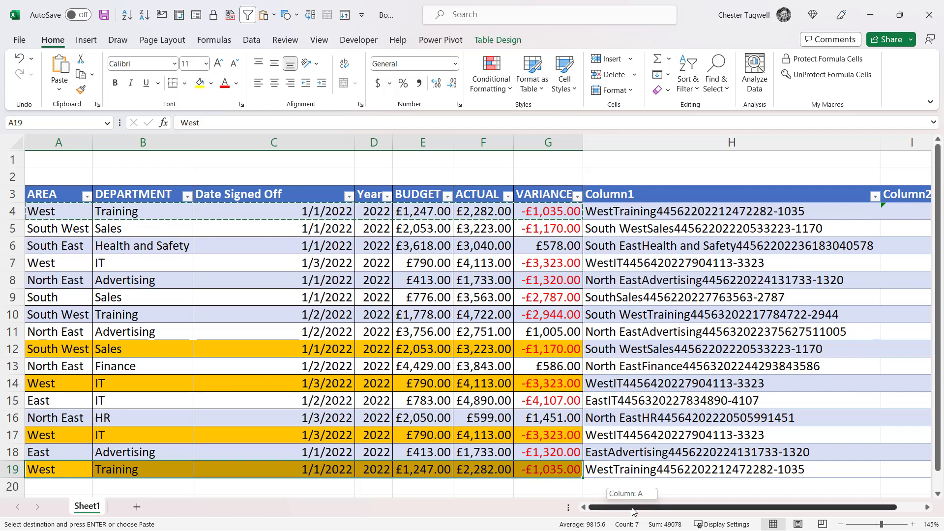
pyautogui.moveTo(634, 512); pyautogui.dragTo(694, 511)
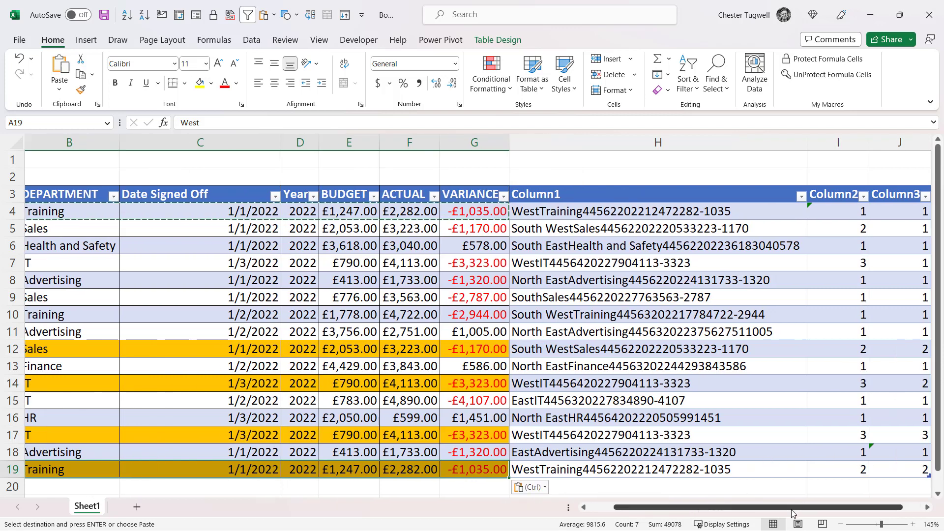
pyautogui.moveTo(787, 507); pyautogui.dragTo(762, 508)
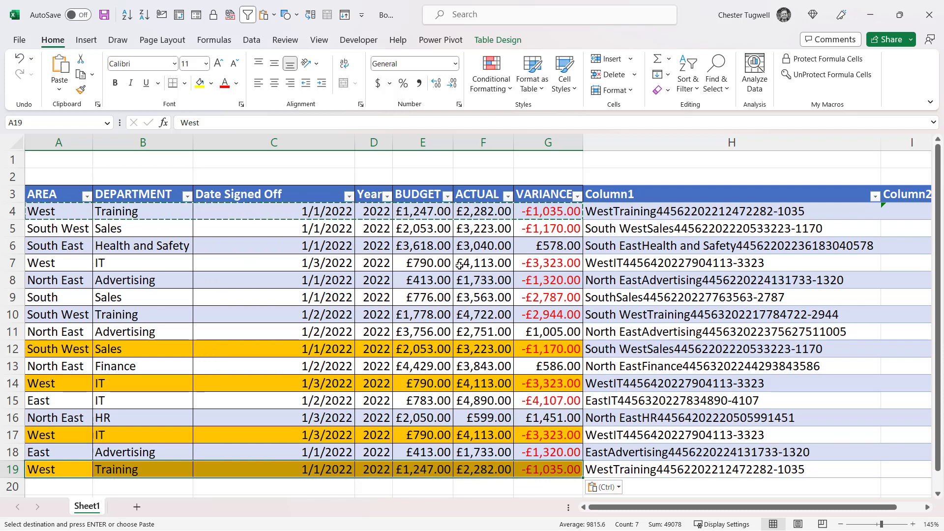
pyautogui.click(422, 487)
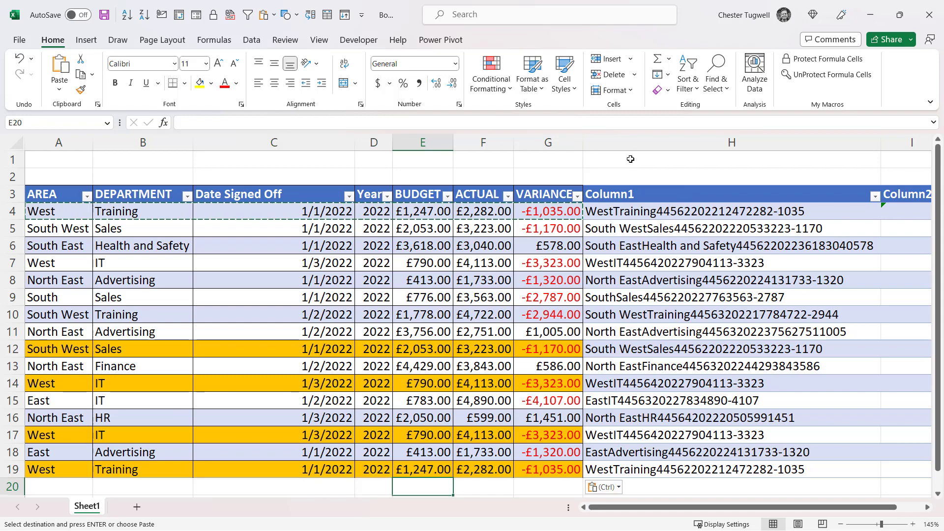
pyautogui.moveTo(631, 142); pyautogui.dragTo(866, 142)
# Hide the helper columns H through K.
pyautogui.rightClick(507, 147)
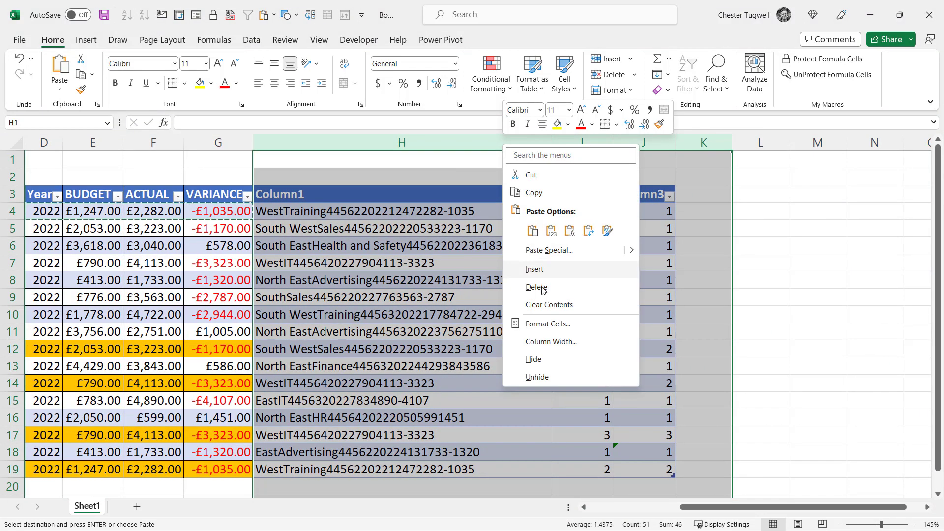
pyautogui.click(534, 359)
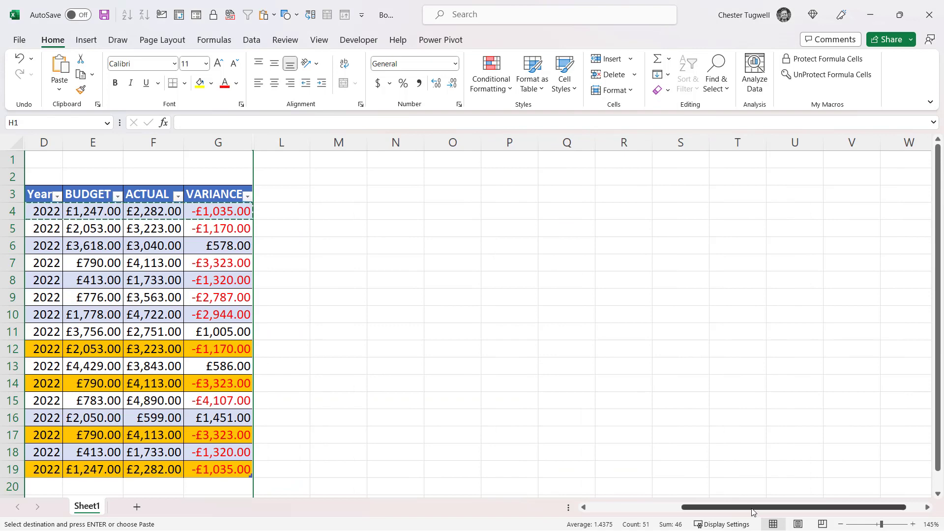
pyautogui.moveTo(752, 512); pyautogui.dragTo(660, 512)
pyautogui.click(174, 354)
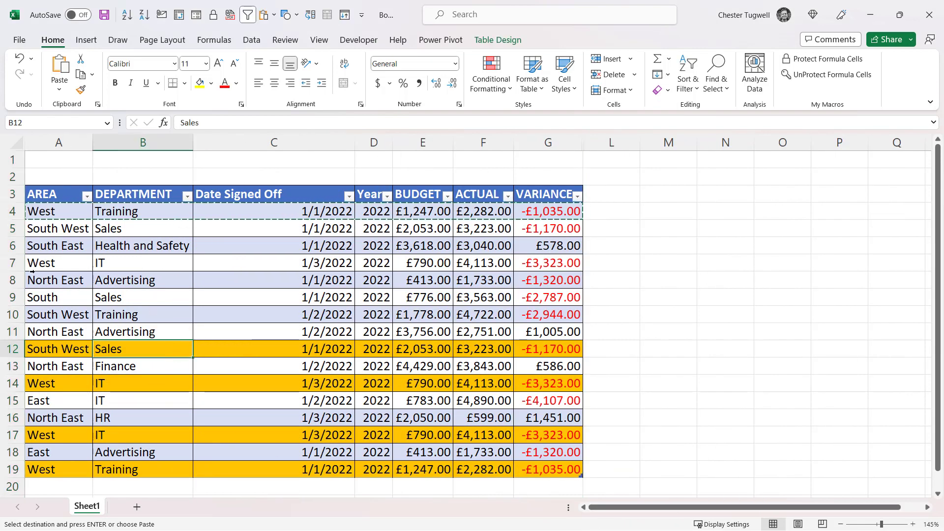
# Copy the North East Advertising row A8:G8 and paste it into row 20 at A20.
pyautogui.moveTo(55, 280); pyautogui.dragTo(556, 279)
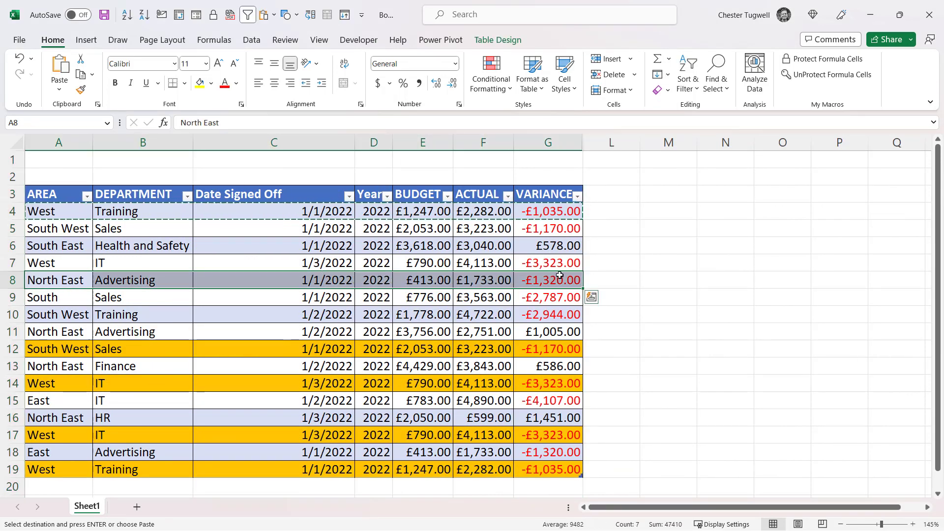
pyautogui.hotkey('ctrl', 'c')
pyautogui.click(74, 487)
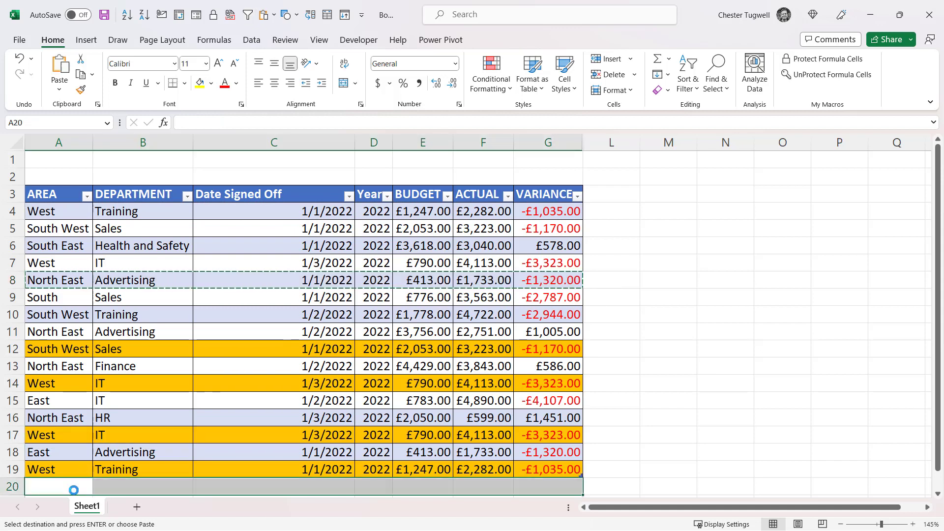
pyautogui.hotkey('ctrl', 'v')
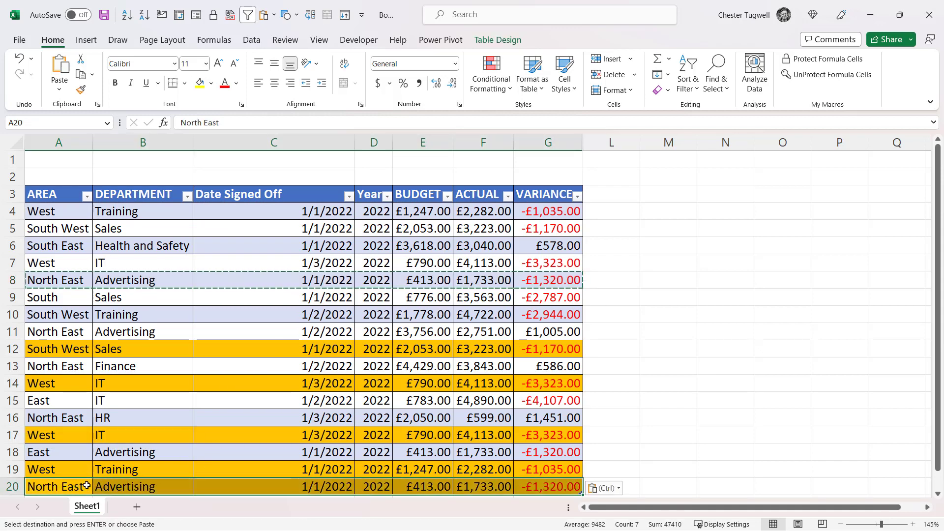